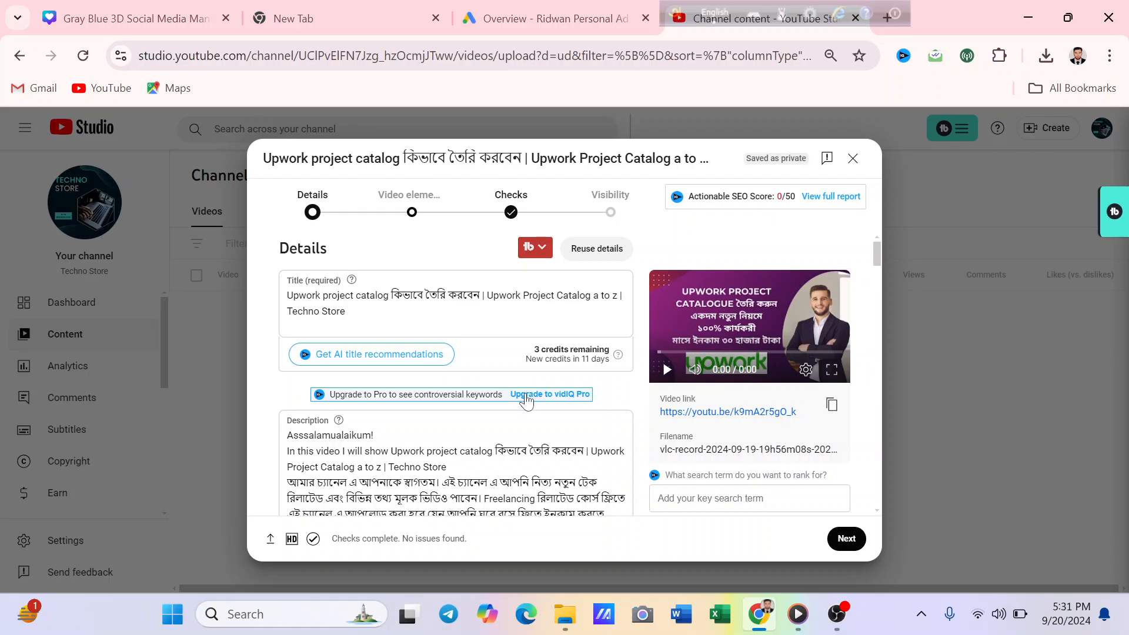
- Review the uploaded video's title, description, thumbnail and settings, and open its end screen editor from the video elements stage
scroll(667, 323, "down", 3)
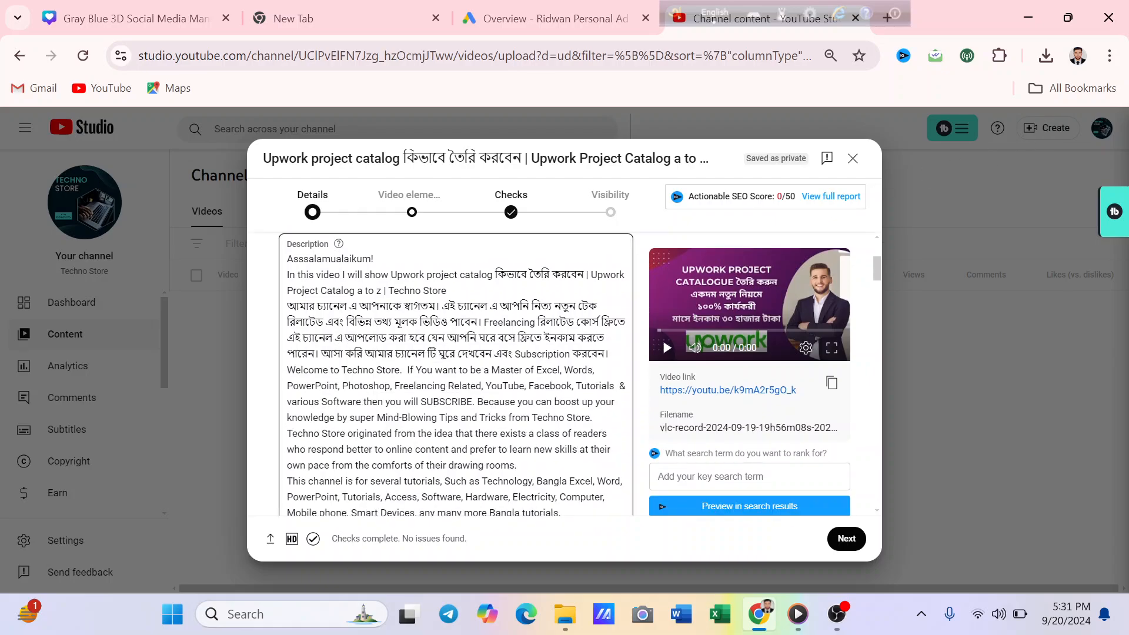
scroll(667, 322, "up", 3)
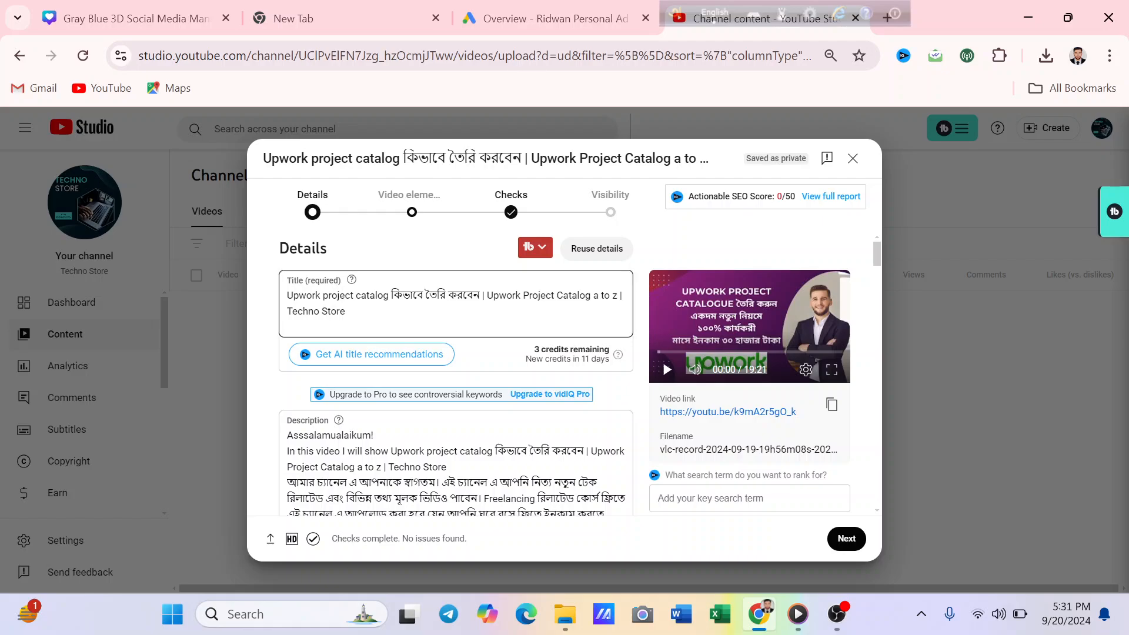
scroll(456, 374, "down", 3)
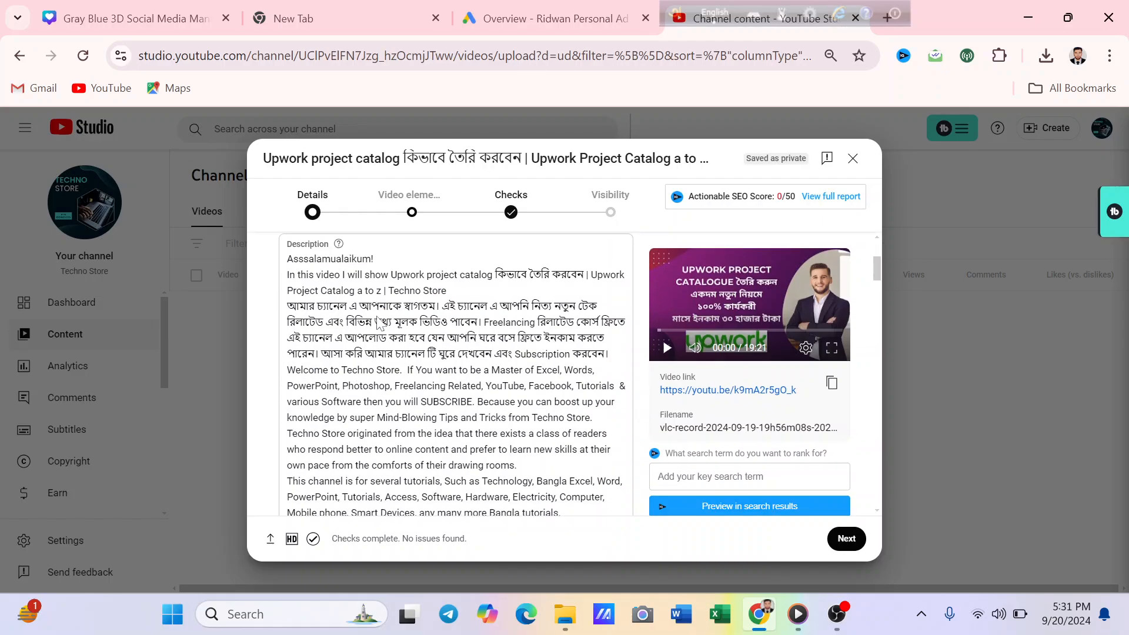
scroll(456, 374, "down", 1)
scroll(456, 374, "down", 4)
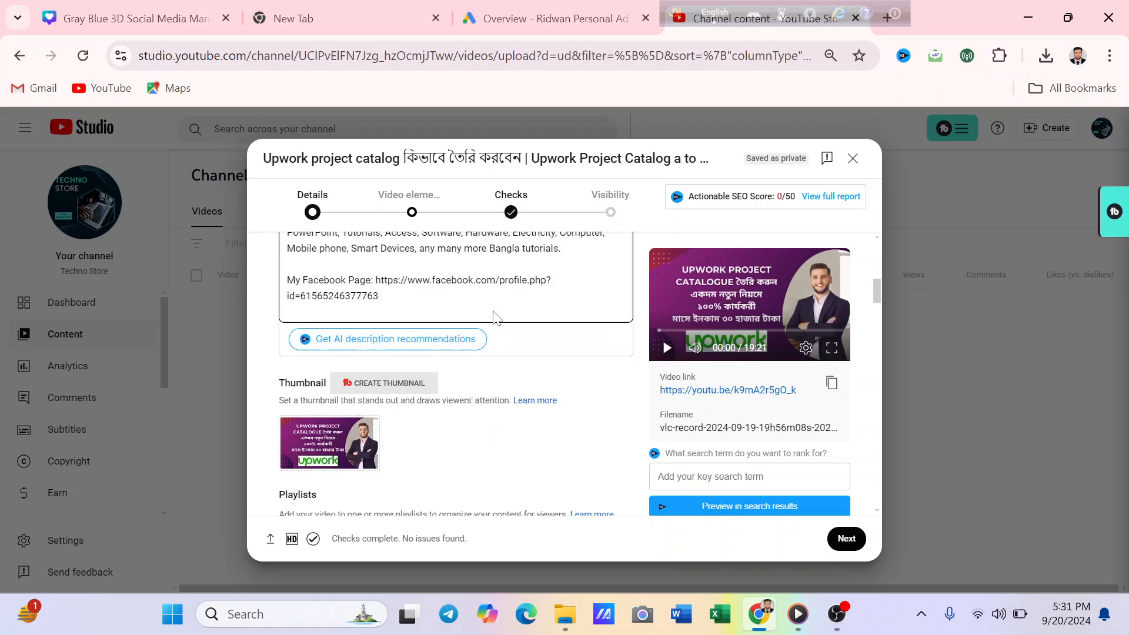
scroll(500, 347, "down", 2)
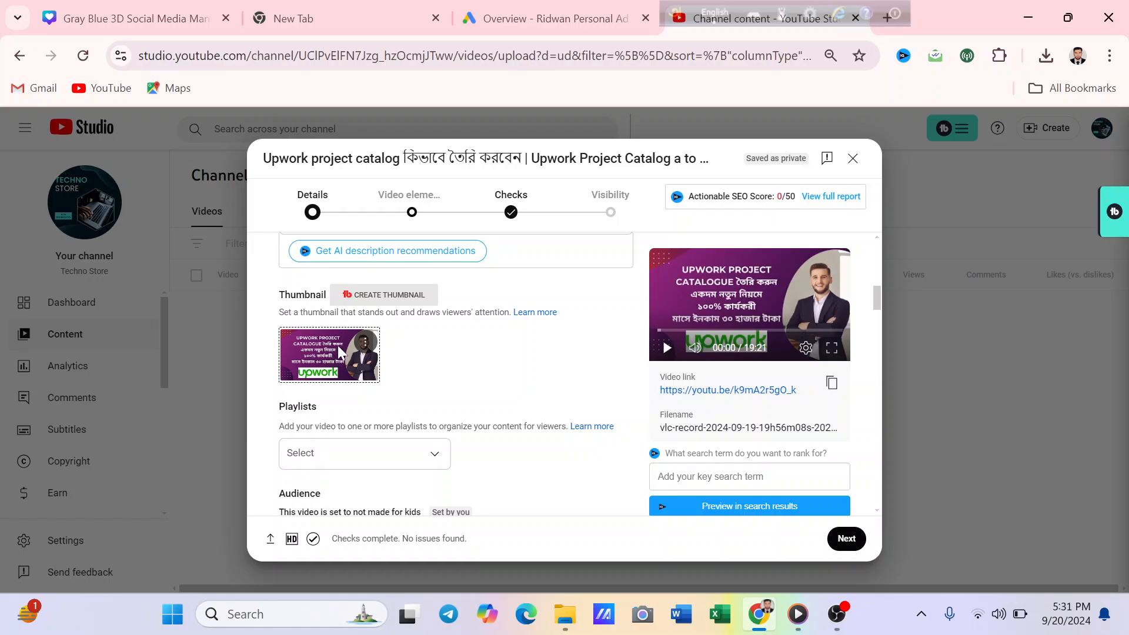
scroll(447, 348, "down", 6)
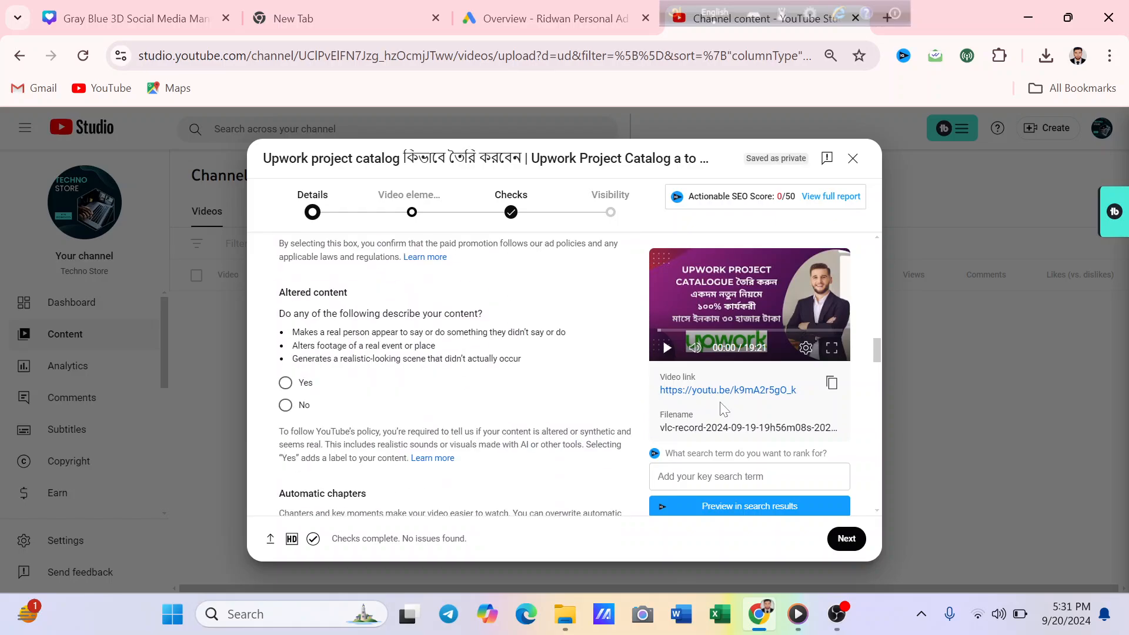
left_click(847, 538)
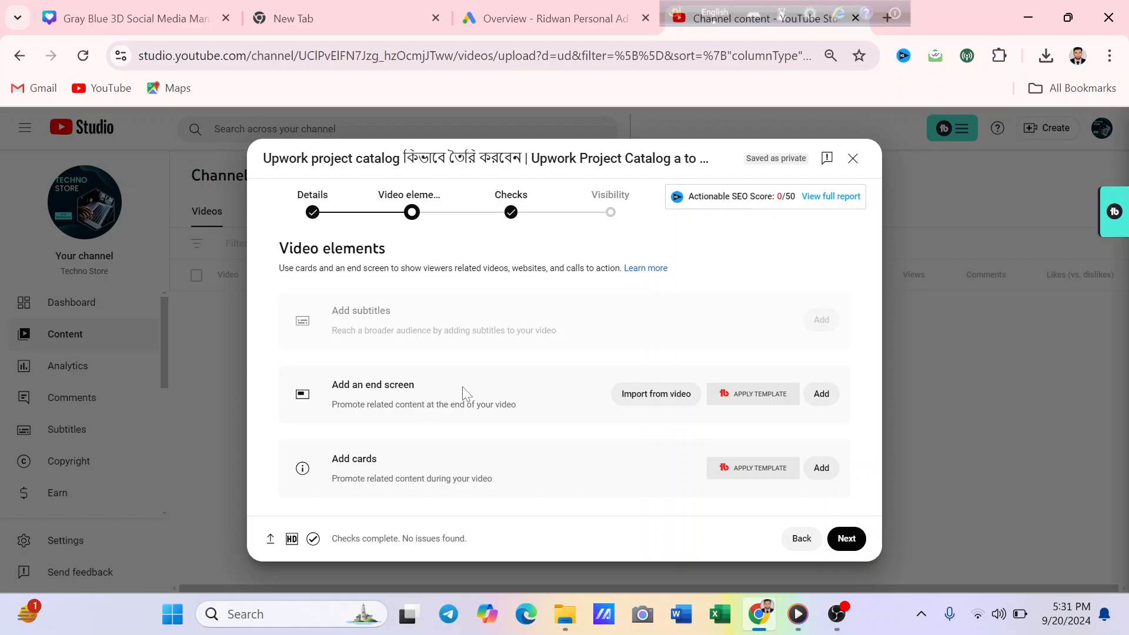
left_click(651, 394)
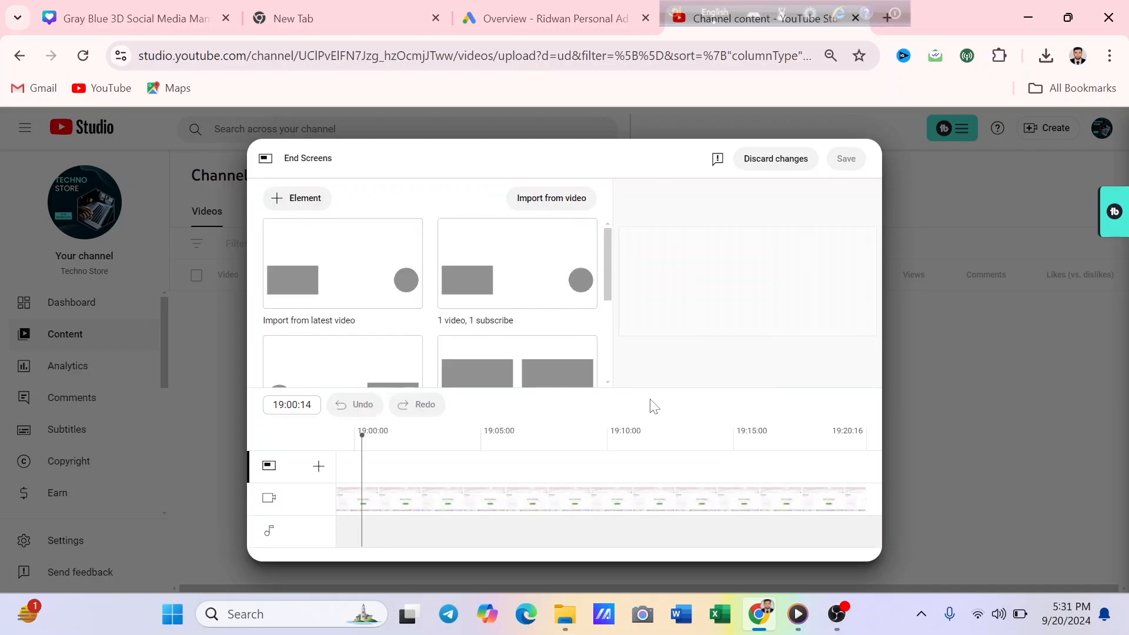
- Examine the available end screen templates and their combinations of video, playlist and subscribe elements
left_click_drag(611, 262, 611, 281)
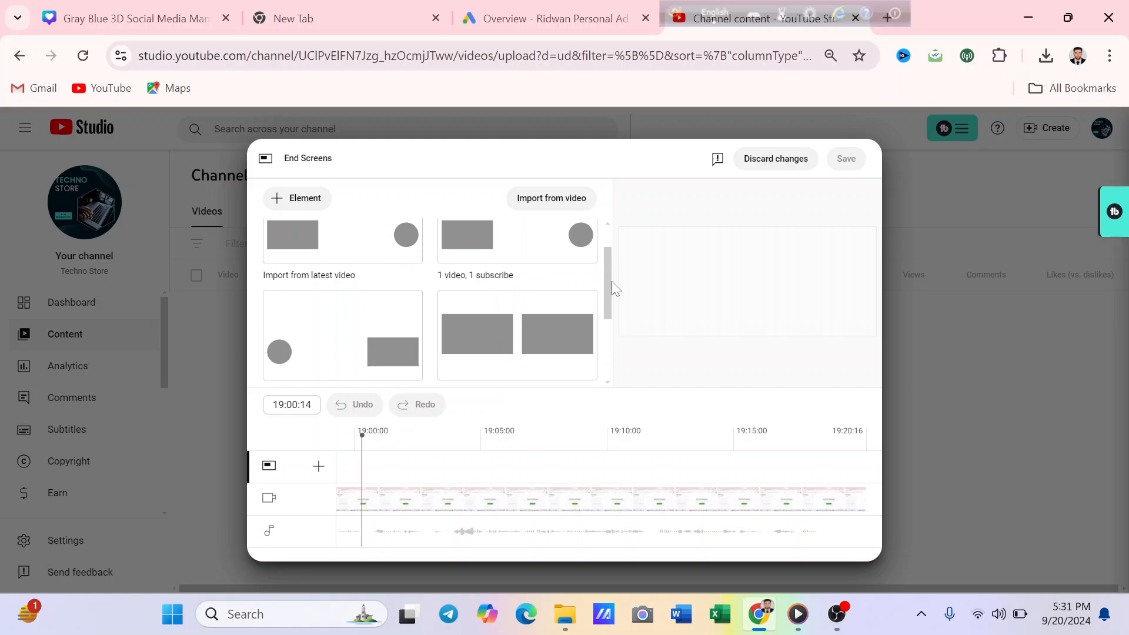
scroll(340, 282, "up", 1)
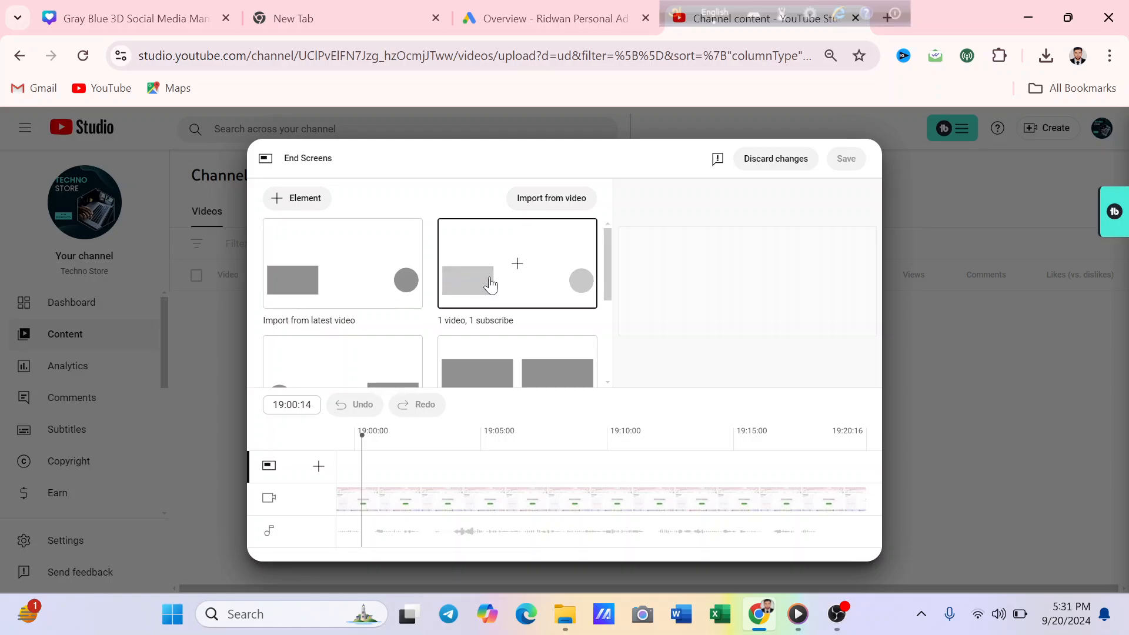
scroll(354, 266, "down", 2)
scroll(348, 264, "up", 1)
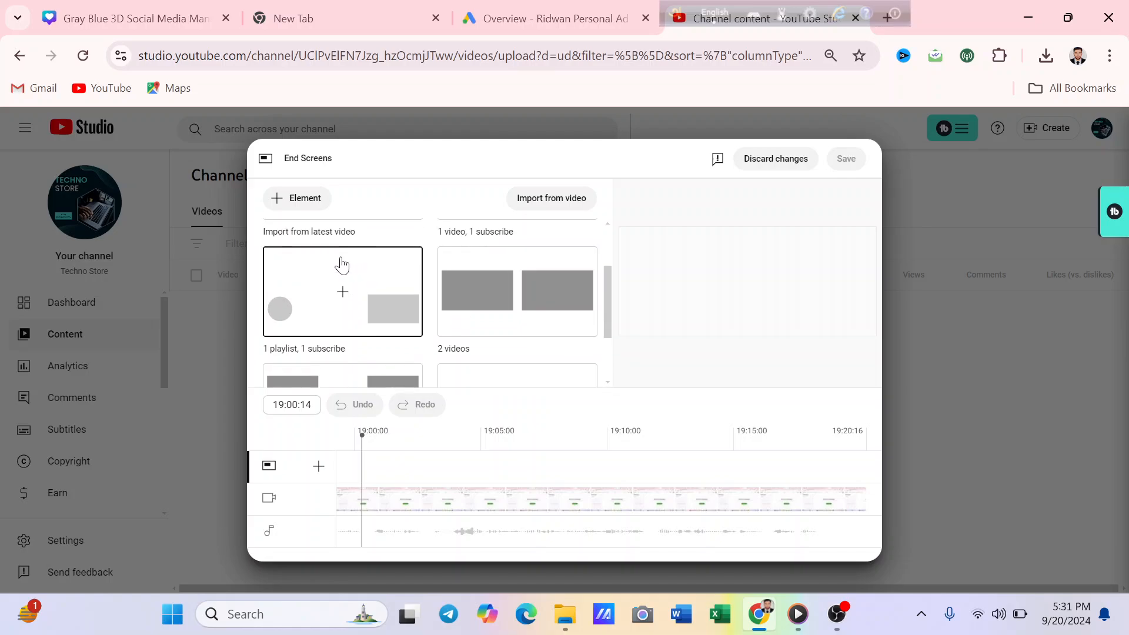
scroll(520, 300, "down", 1)
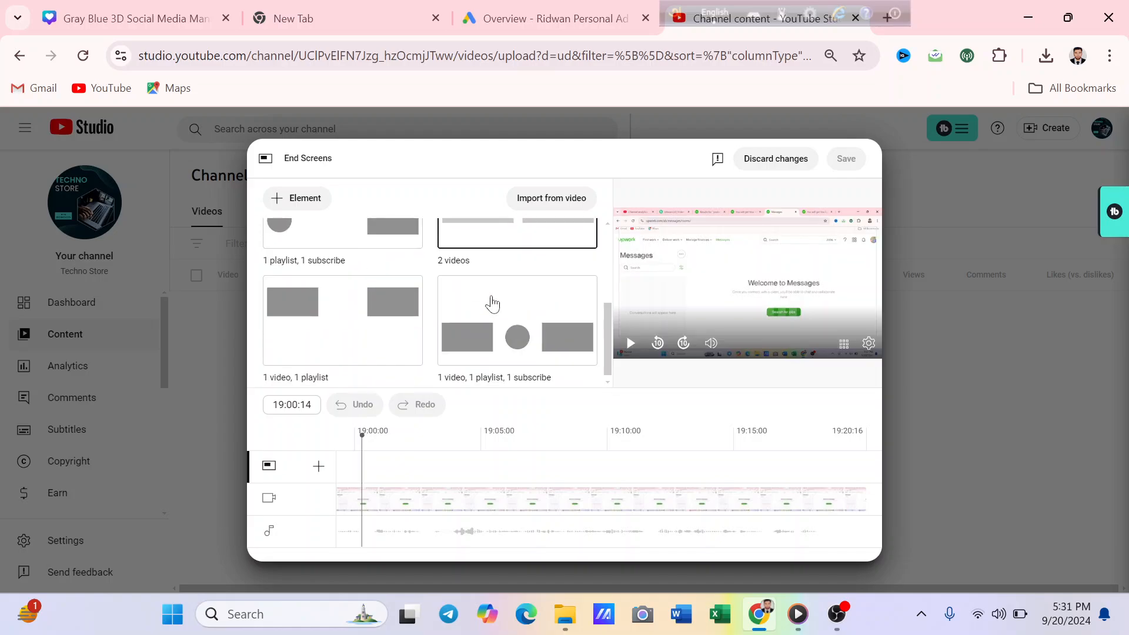
scroll(404, 303, "up", 2)
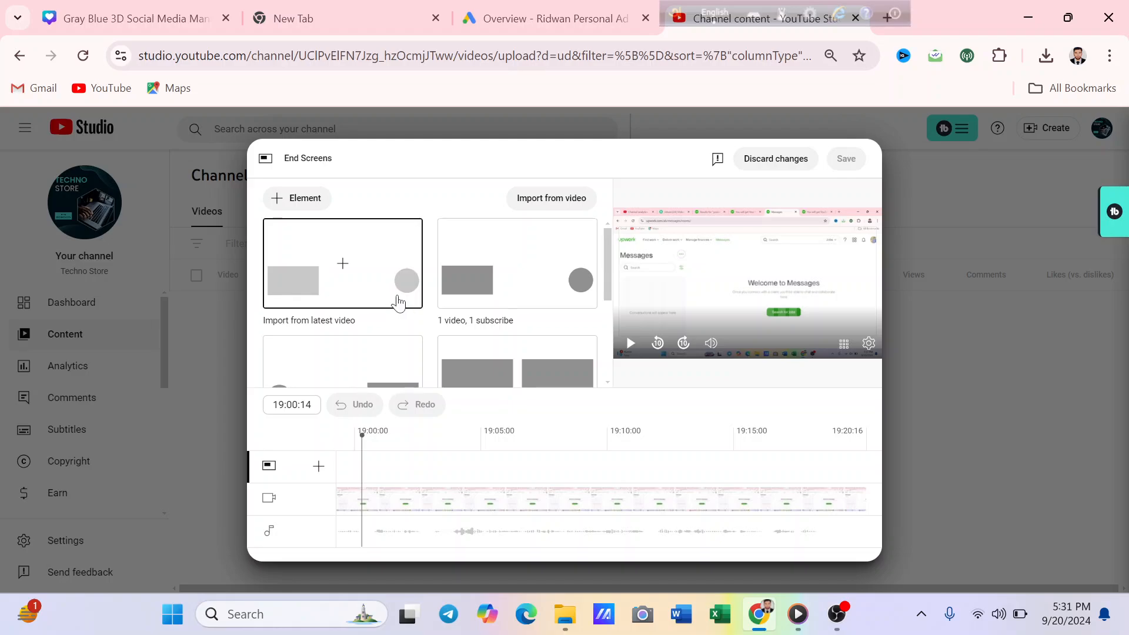
scroll(398, 303, "down", 1)
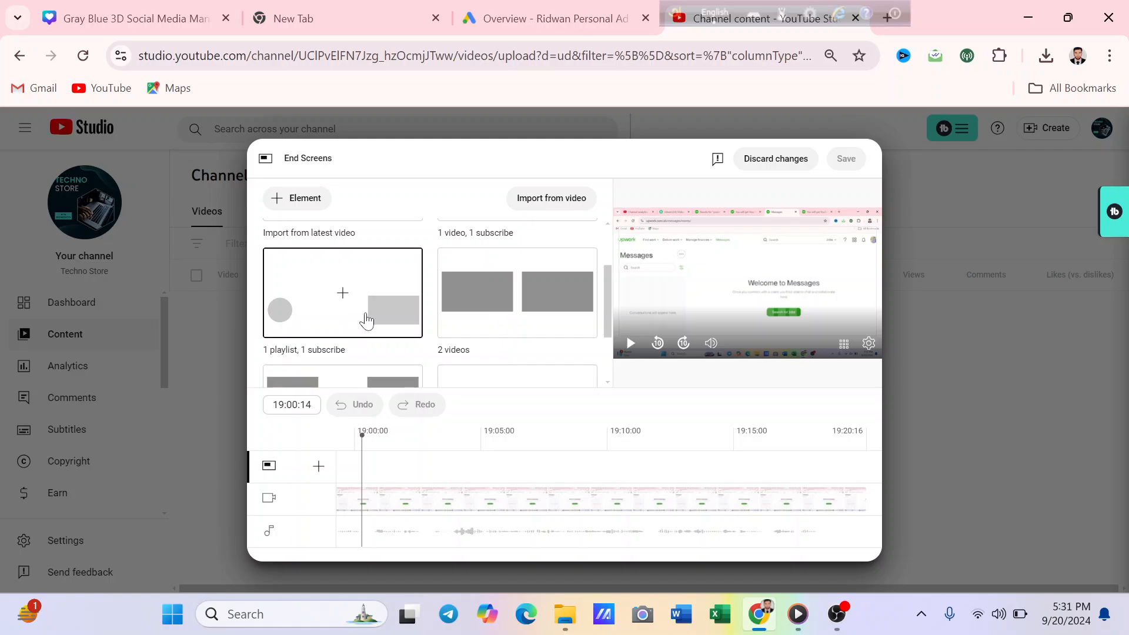
scroll(366, 321, "down", 1)
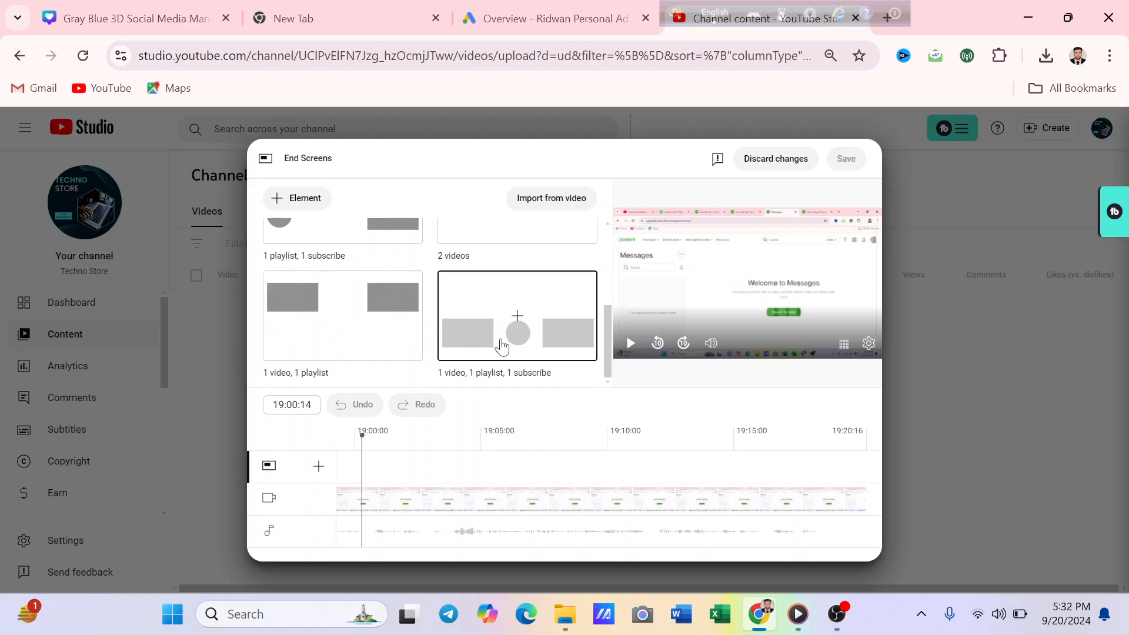
scroll(503, 344, "up", 3)
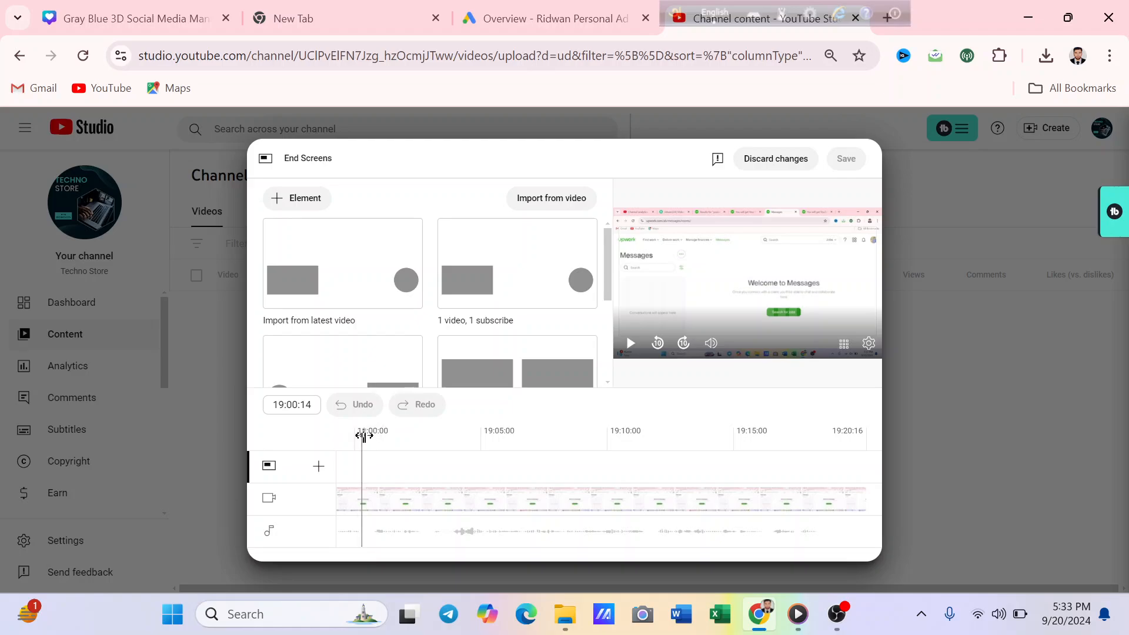
- Move the playhead of the end screen timeline to 19:10:06
left_click_drag(364, 435, 613, 437)
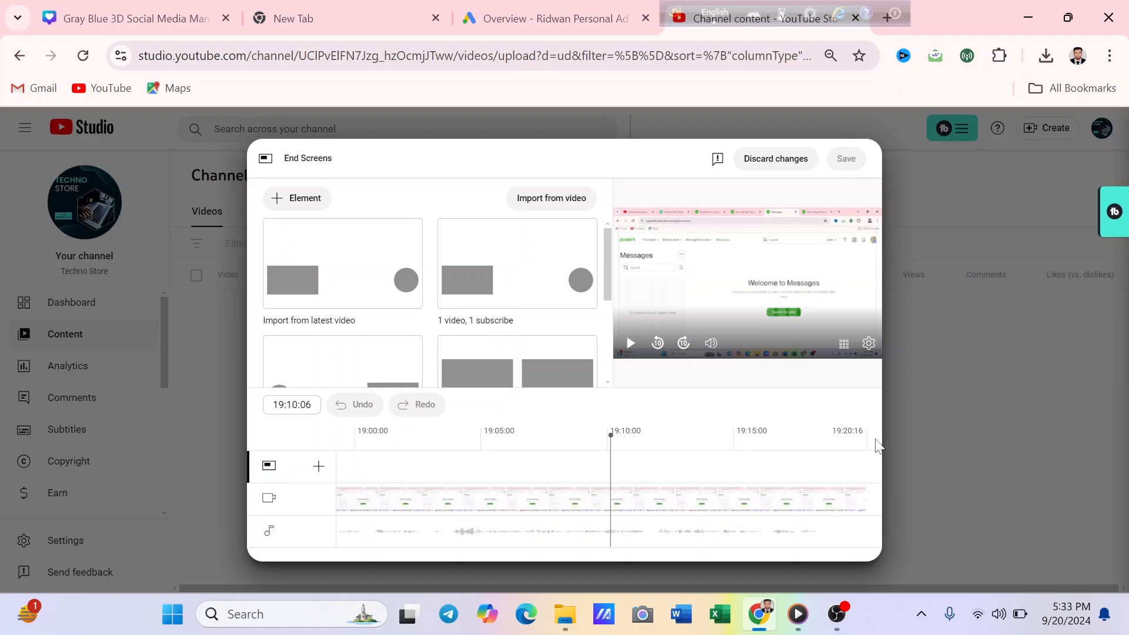
- Try the "1 video, 1 playlist, 1 subscribe" template on the end screen and undo it
scroll(487, 328, "down", 3)
scroll(487, 327, "up", 3)
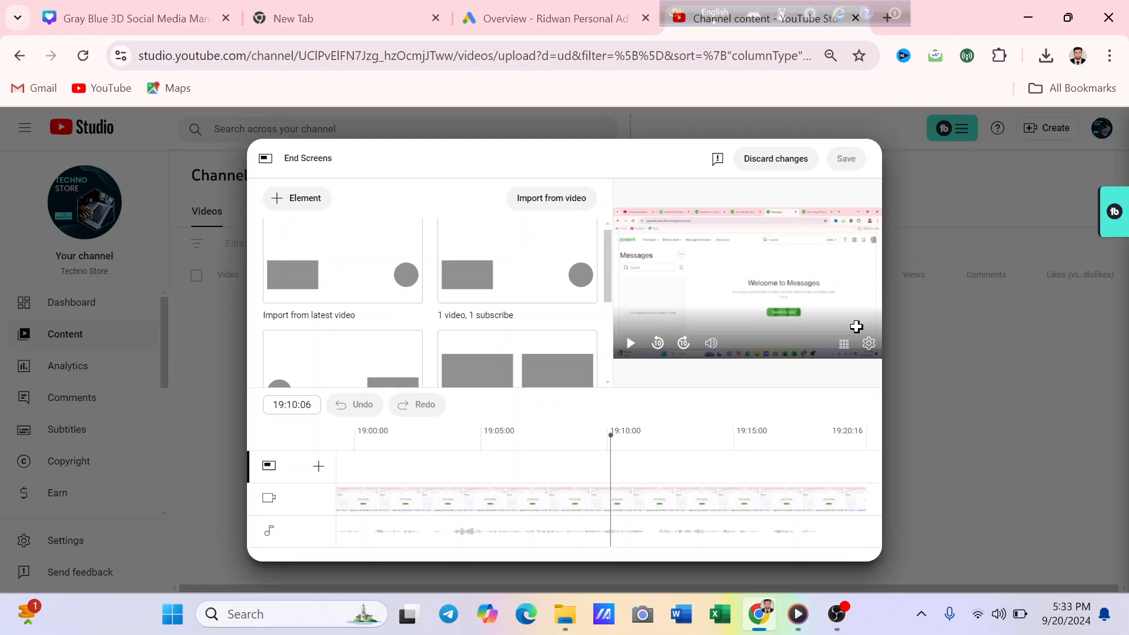
scroll(484, 305, "down", 3)
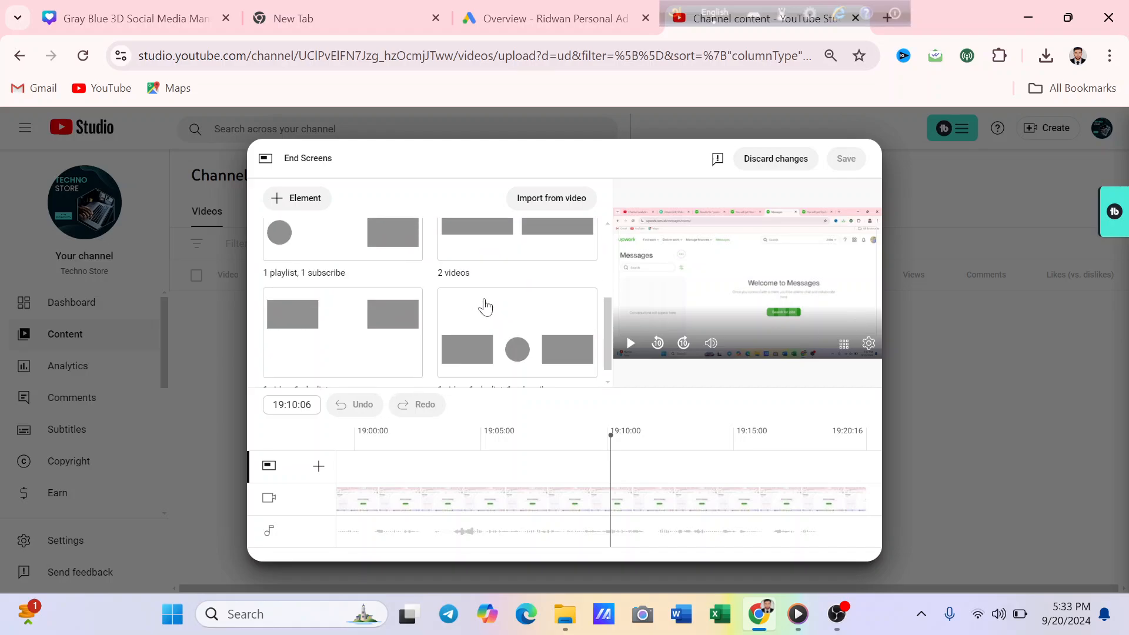
scroll(453, 315, "up", 1)
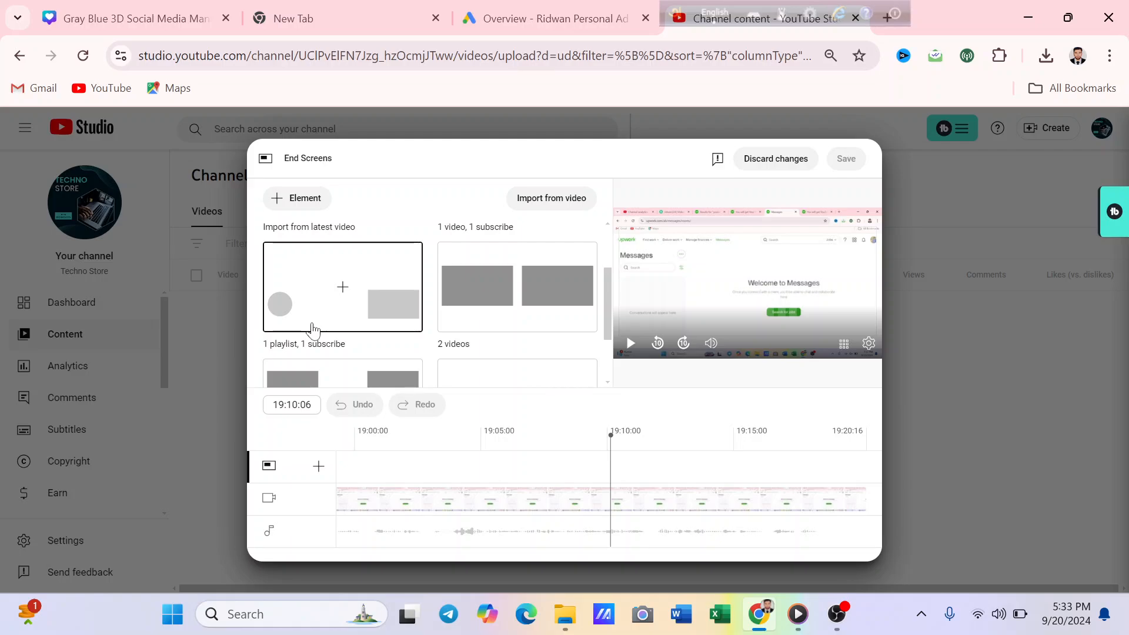
scroll(383, 324, "down", 2)
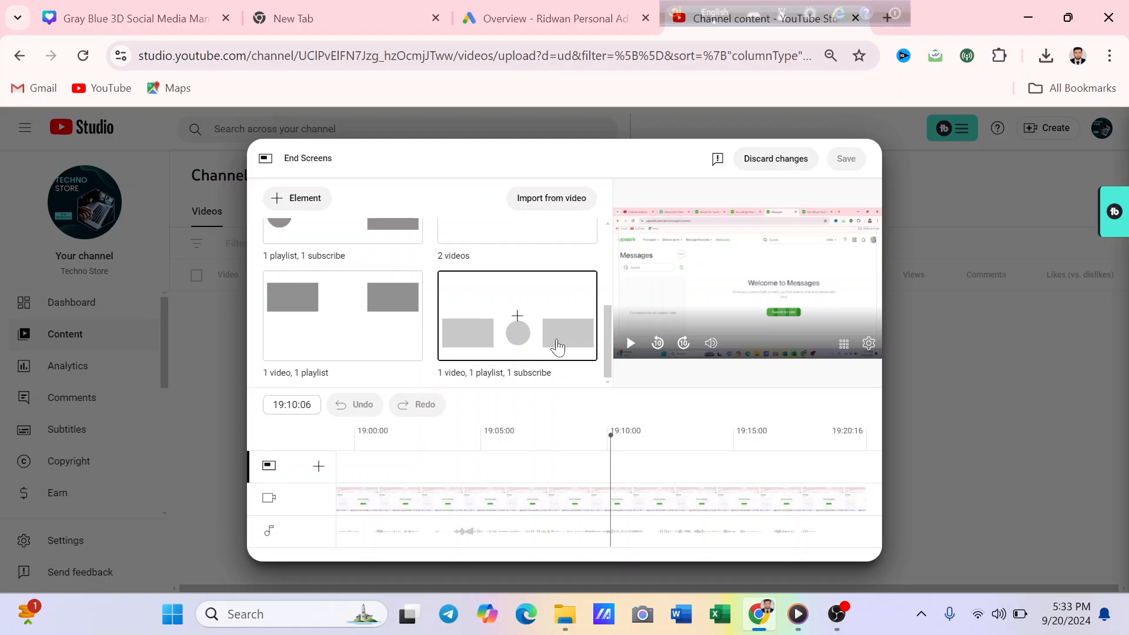
left_click(573, 348)
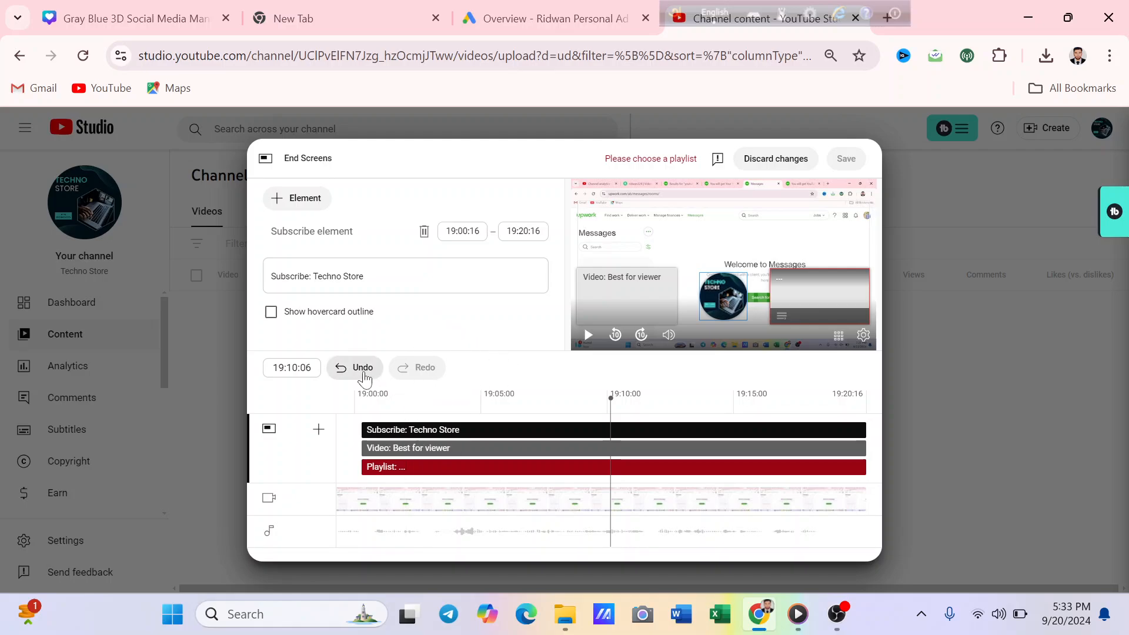
left_click(347, 370)
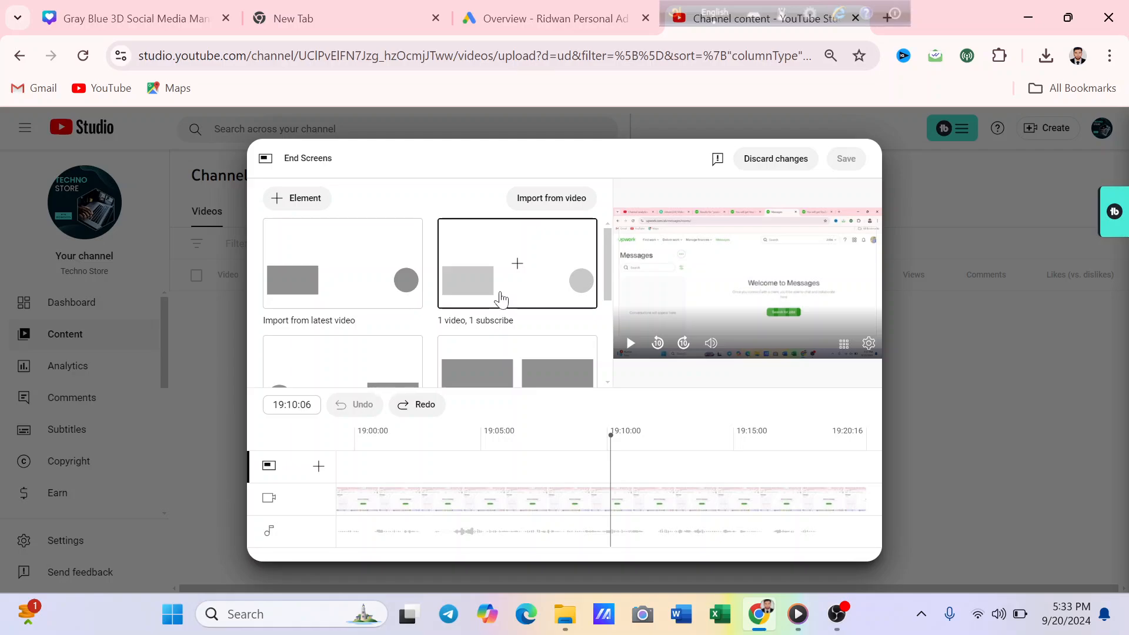
- Try the "1 video, 1 subscribe" template and the import from the latest video, undoing each one
left_click(515, 270)
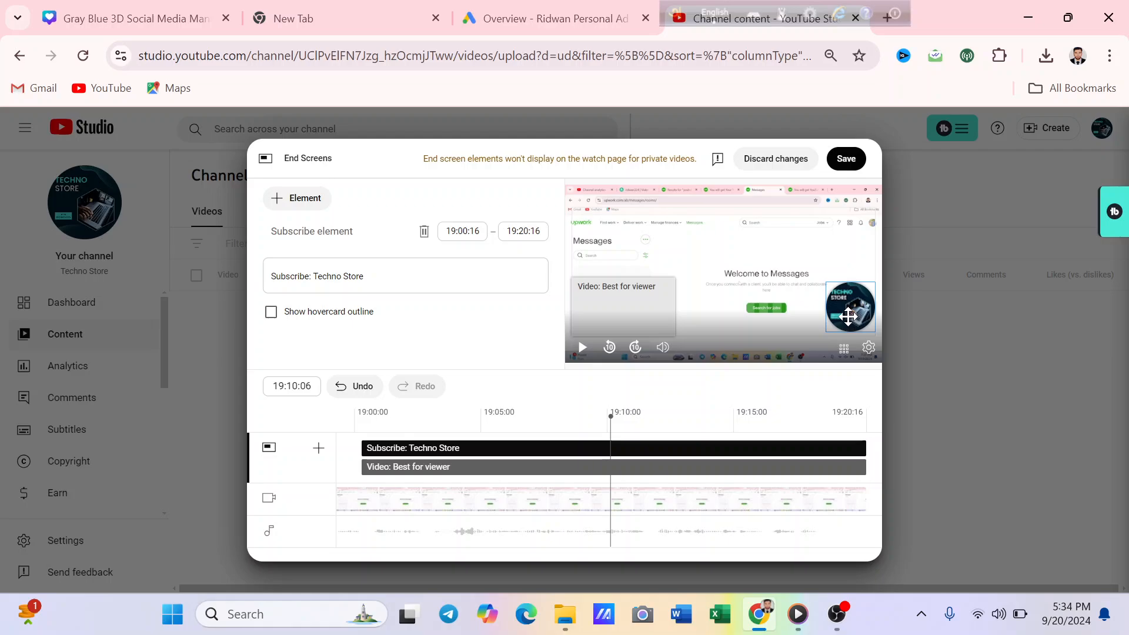
left_click(370, 393)
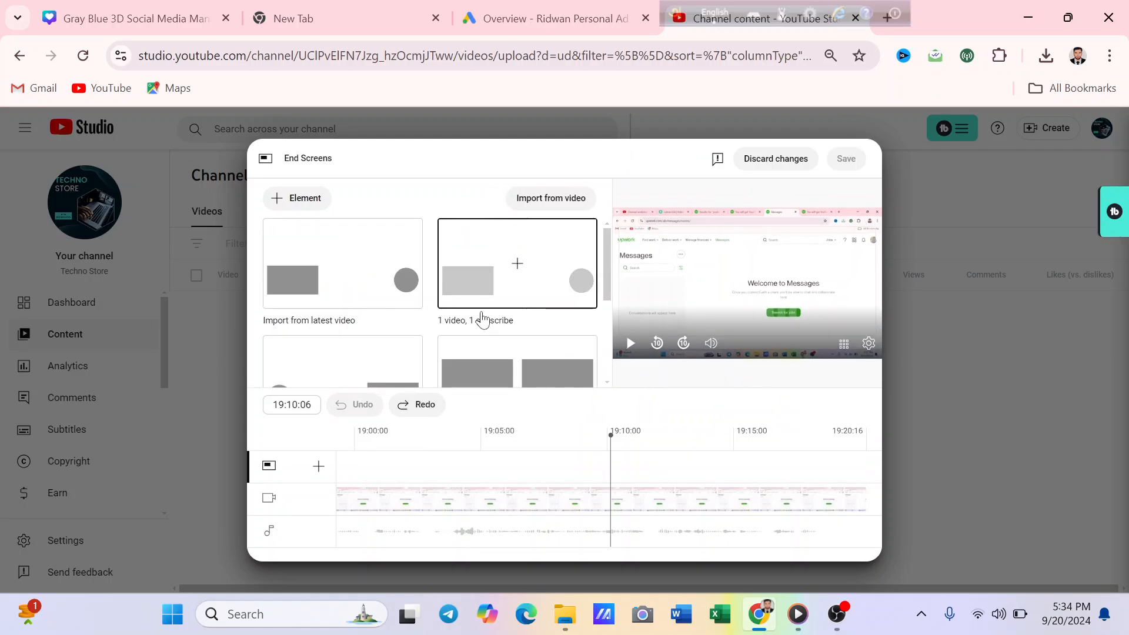
left_click(346, 289)
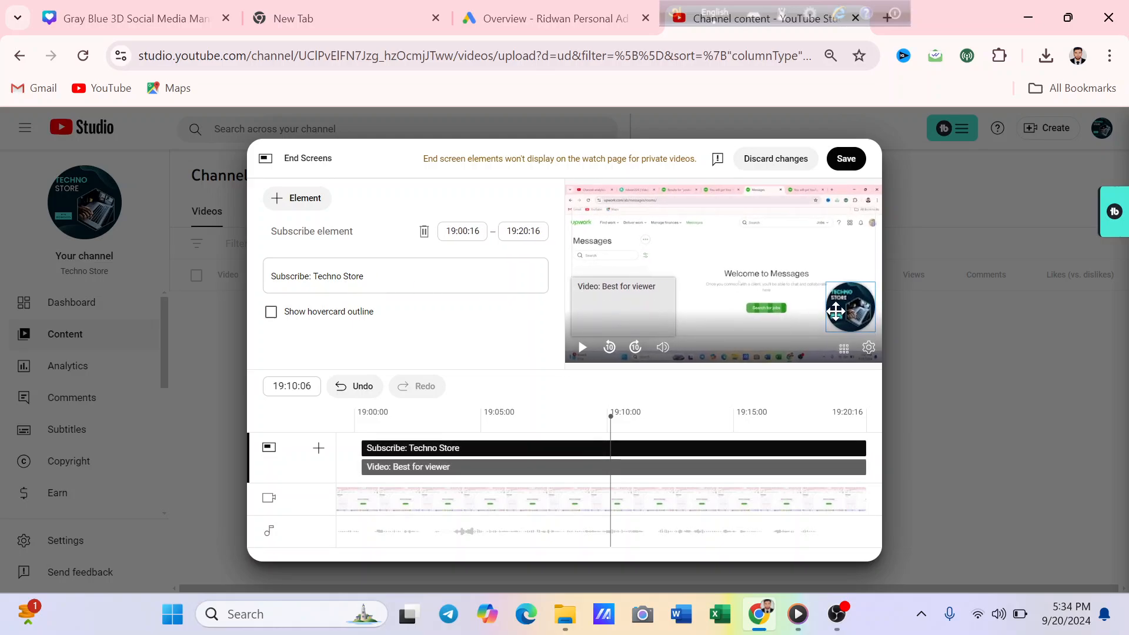
left_click(355, 386)
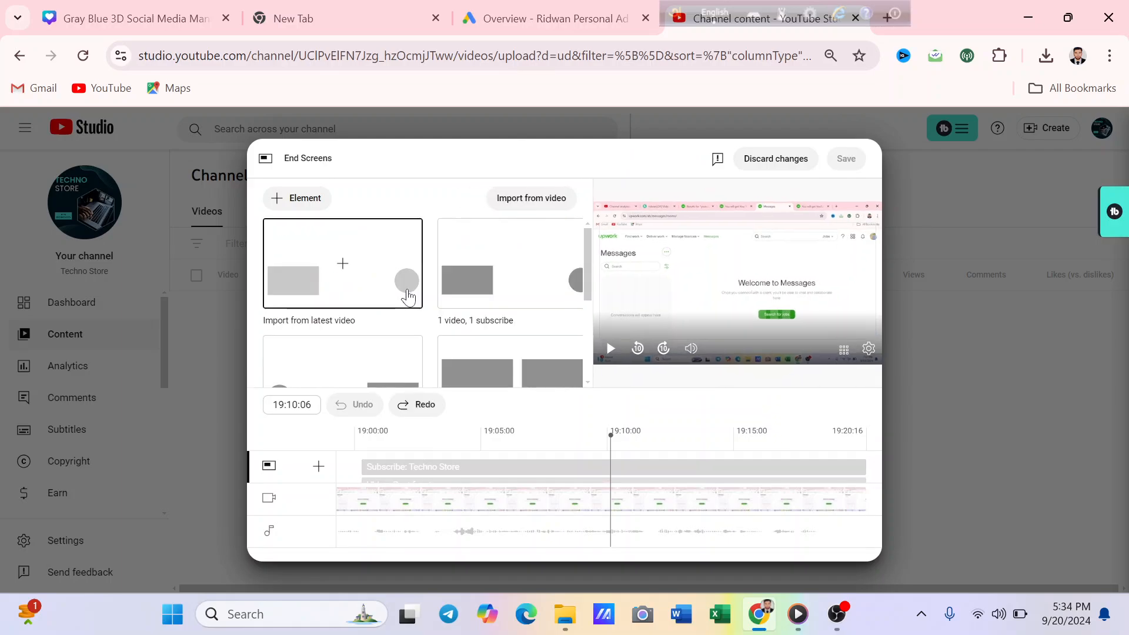
- Try the "1 playlist, 1 subscribe" end screen template and undo it
scroll(415, 300, "down", 3)
scroll(421, 306, "down", 1)
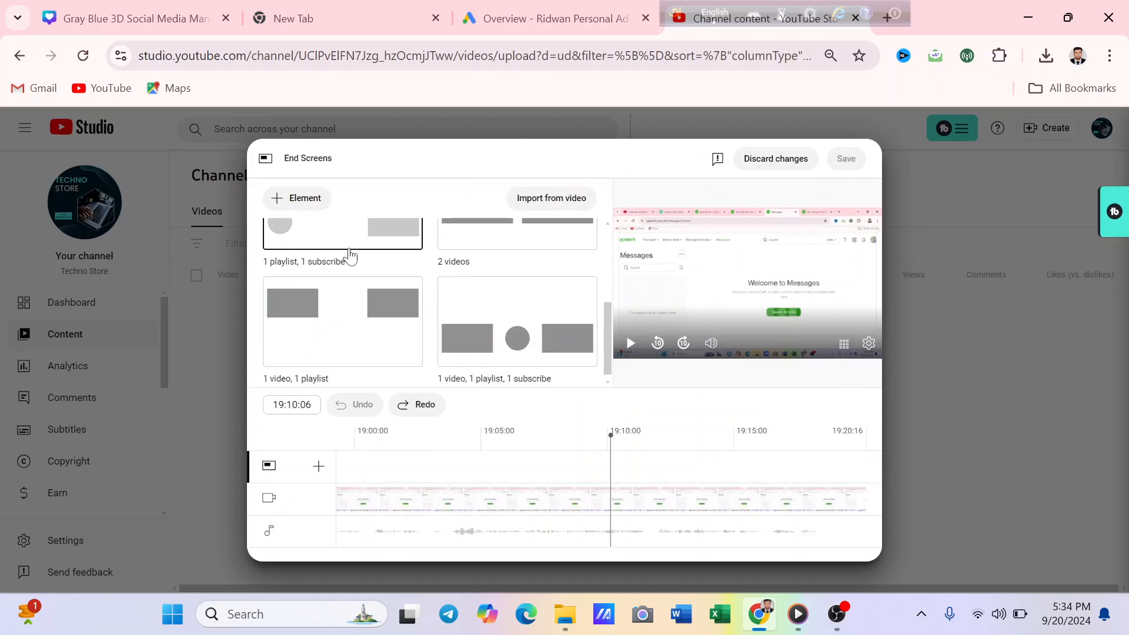
scroll(351, 257, "up", 2)
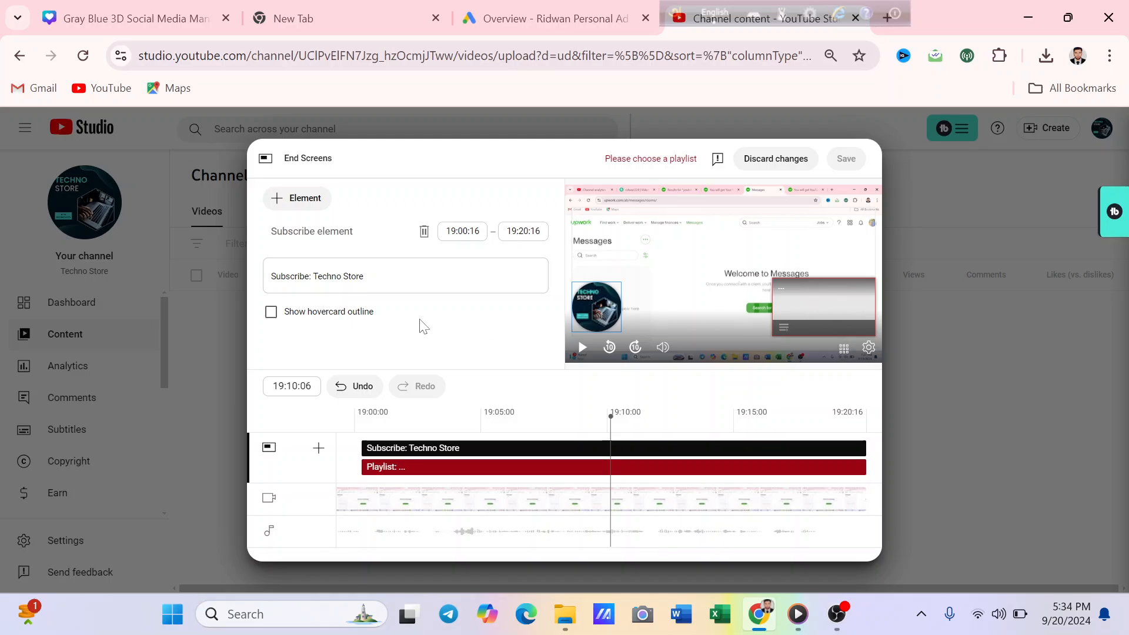
left_click(356, 386)
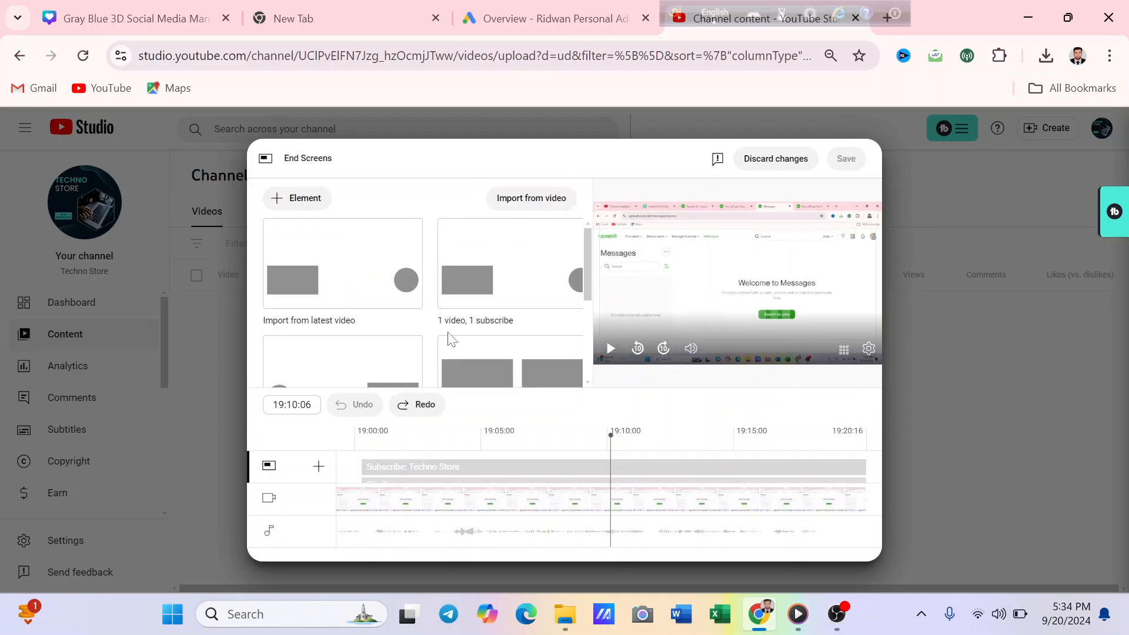
- Apply the "1 video, 1 playlist, 1 subscribe" template again, check which element types can be added, and undo the template
scroll(449, 336, "down", 3)
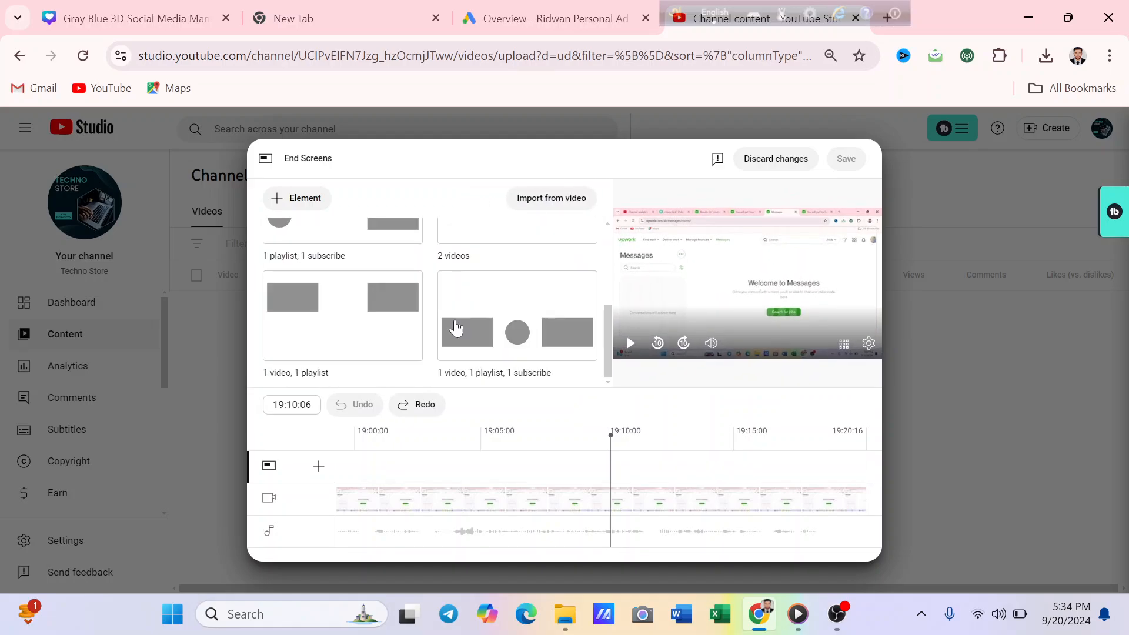
left_click(520, 322)
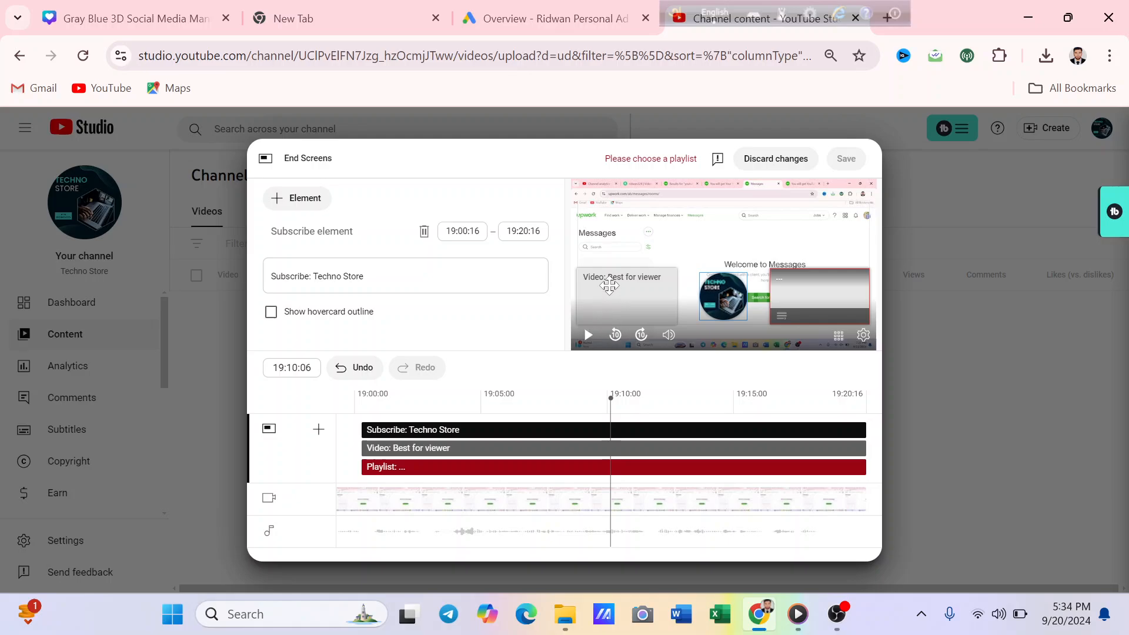
left_click(285, 199)
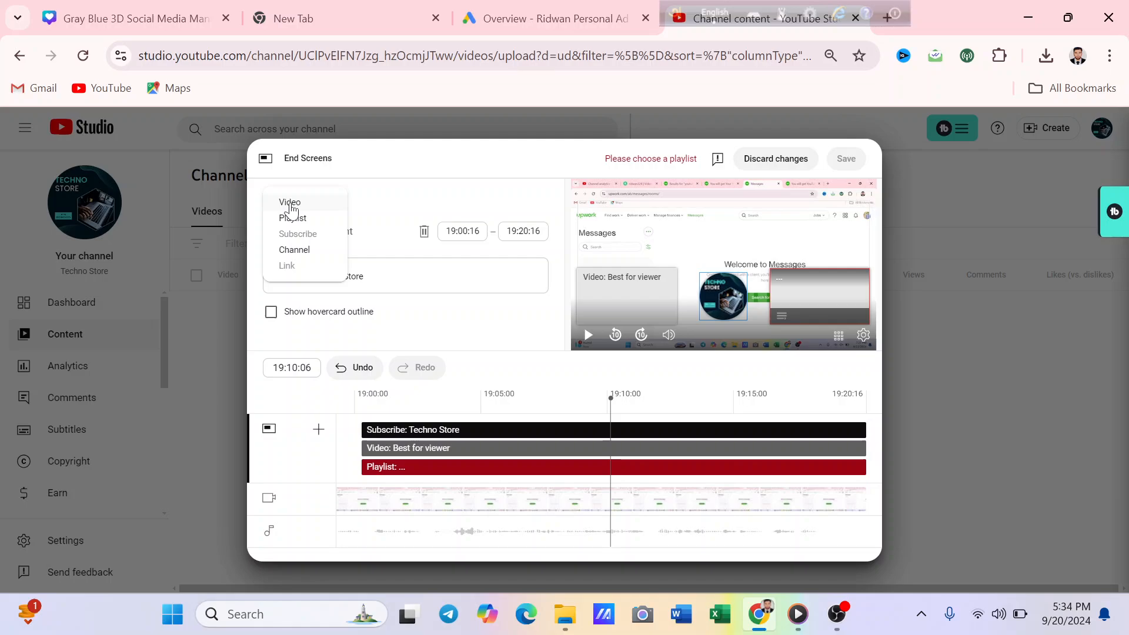
left_click(355, 373)
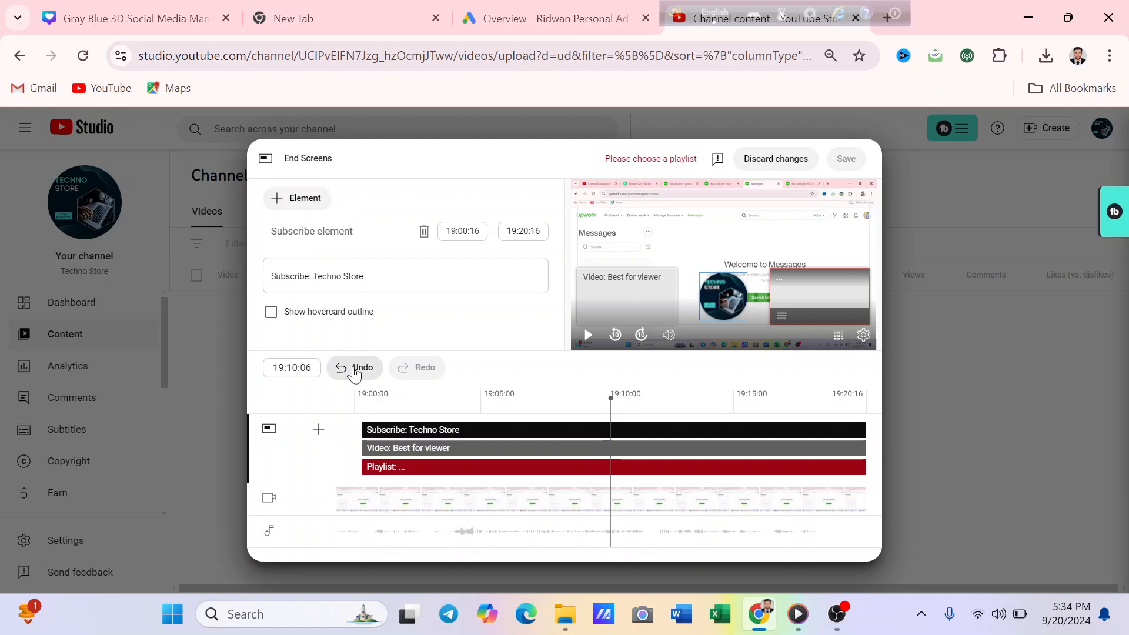
left_click(353, 369)
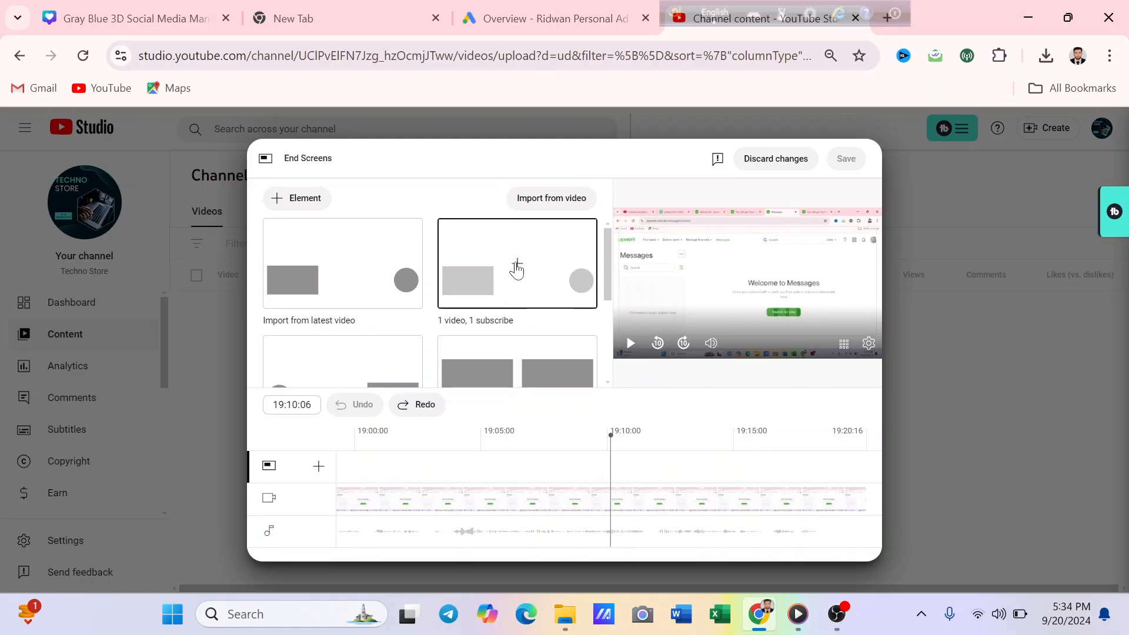
- Apply the "1 video, 1 subscribe" template to the end screen
left_click(517, 269)
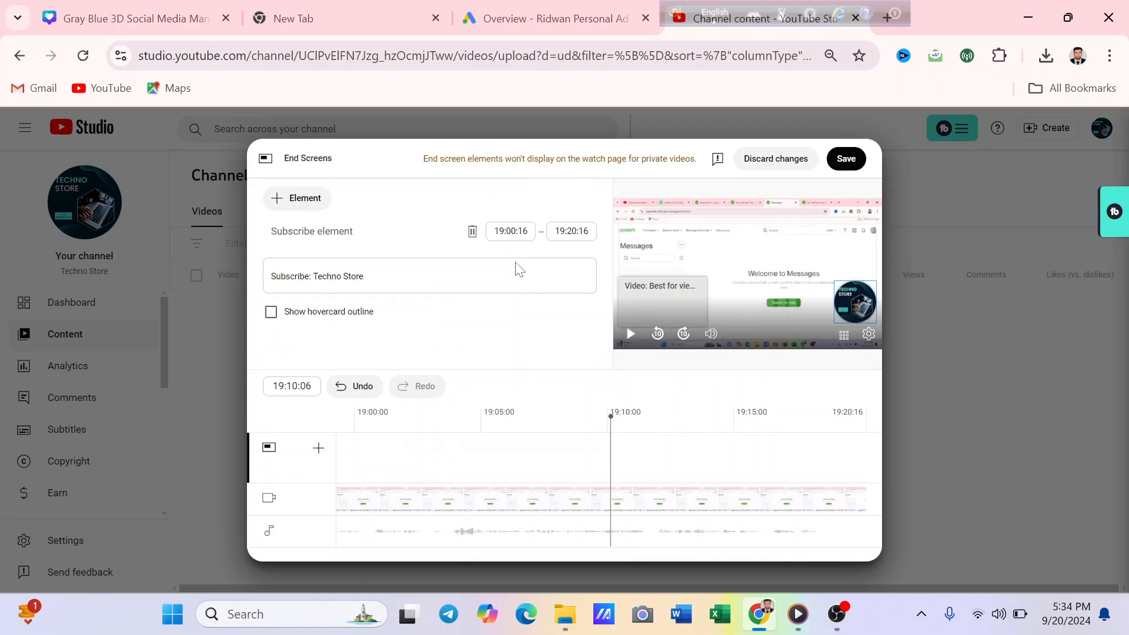
- Try adding a second video element featuring the most recent upload to the end screen twice, undoing it each time
left_click(304, 199)
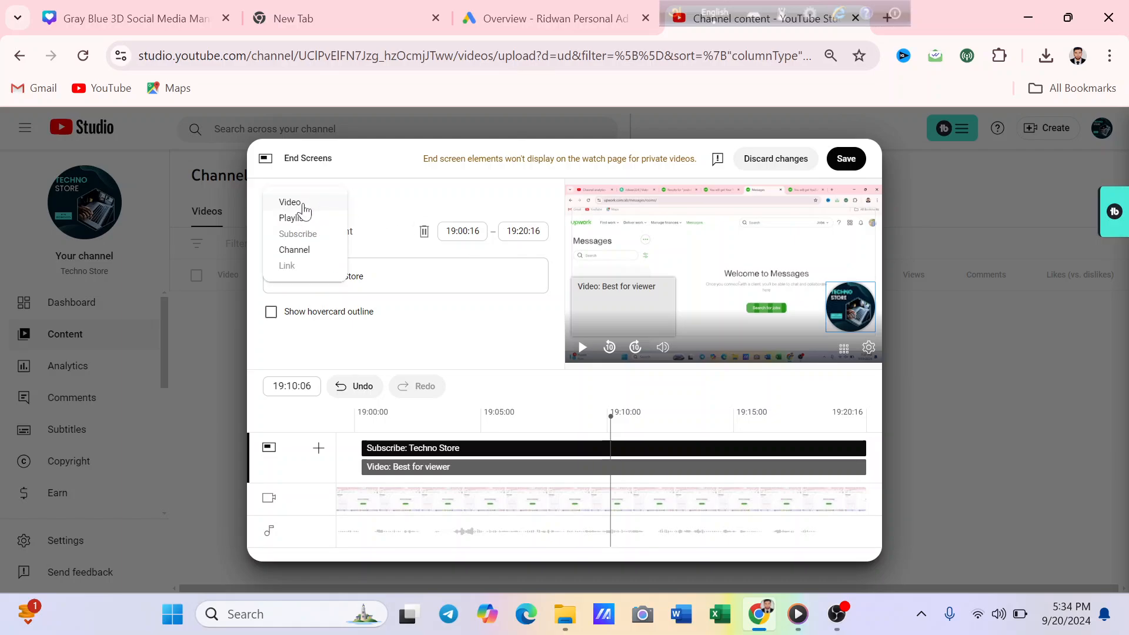
left_click(304, 203)
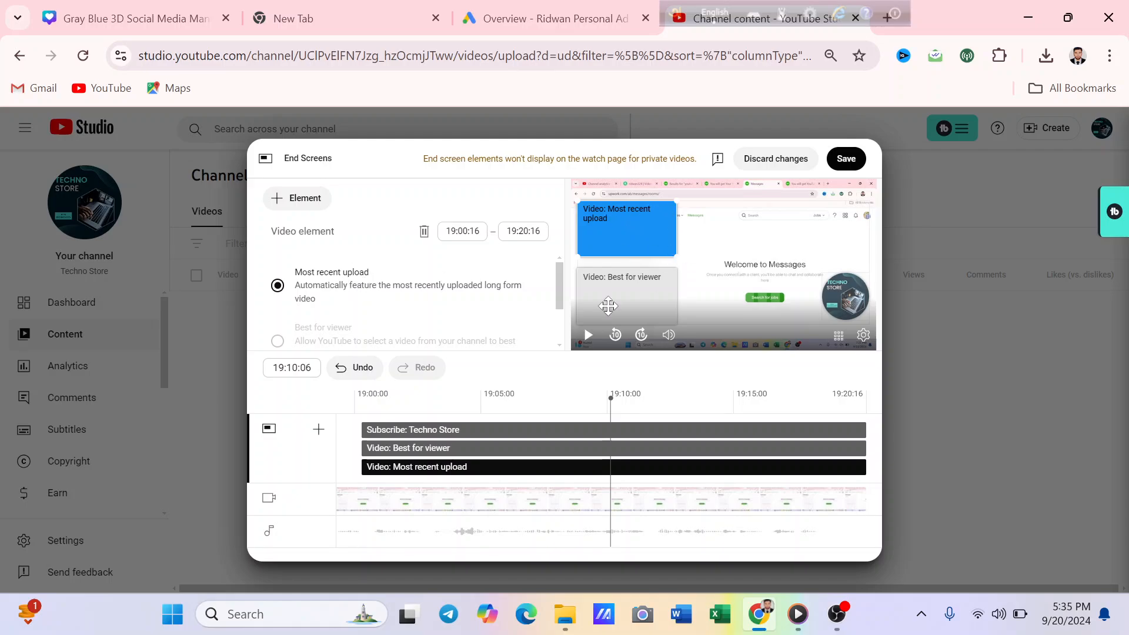
left_click(362, 368)
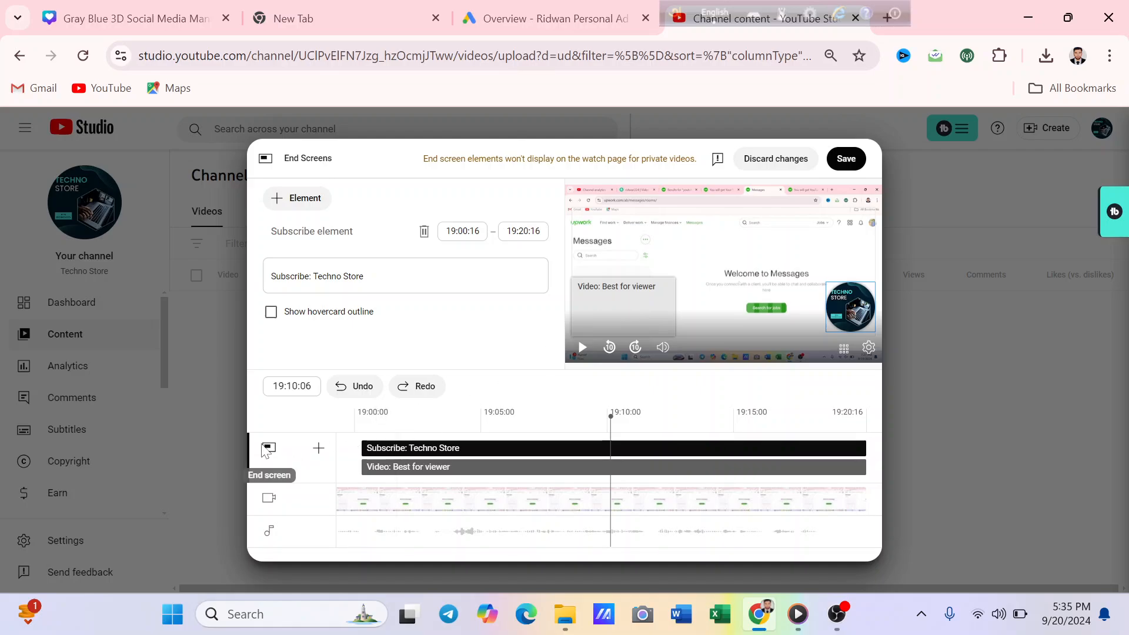
left_click(319, 449)
left_click(335, 458)
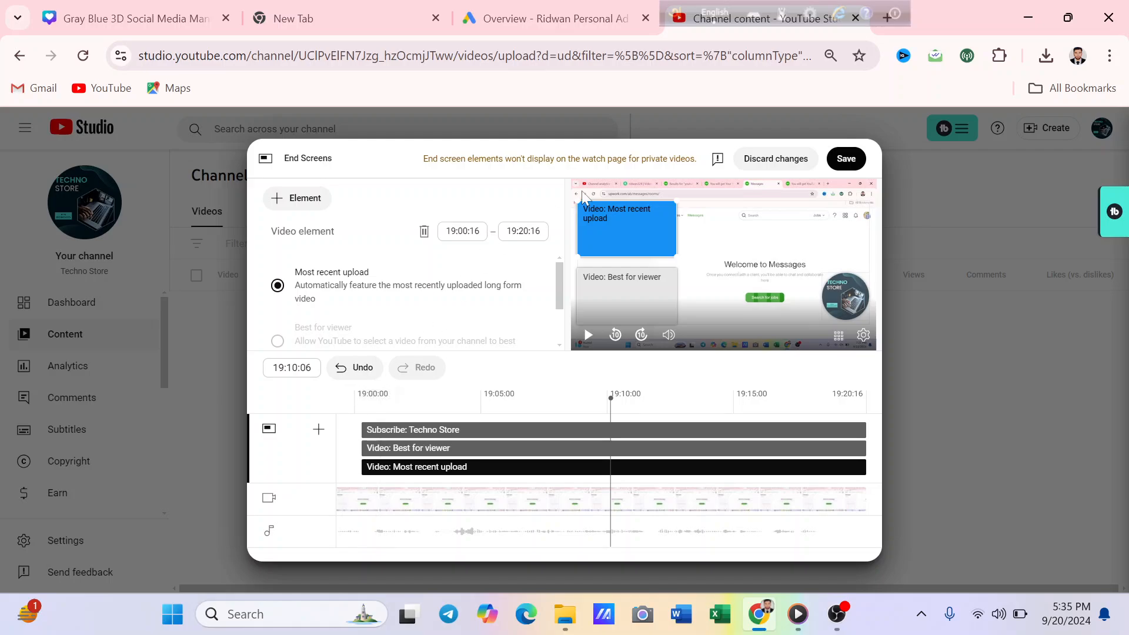
left_click(359, 369)
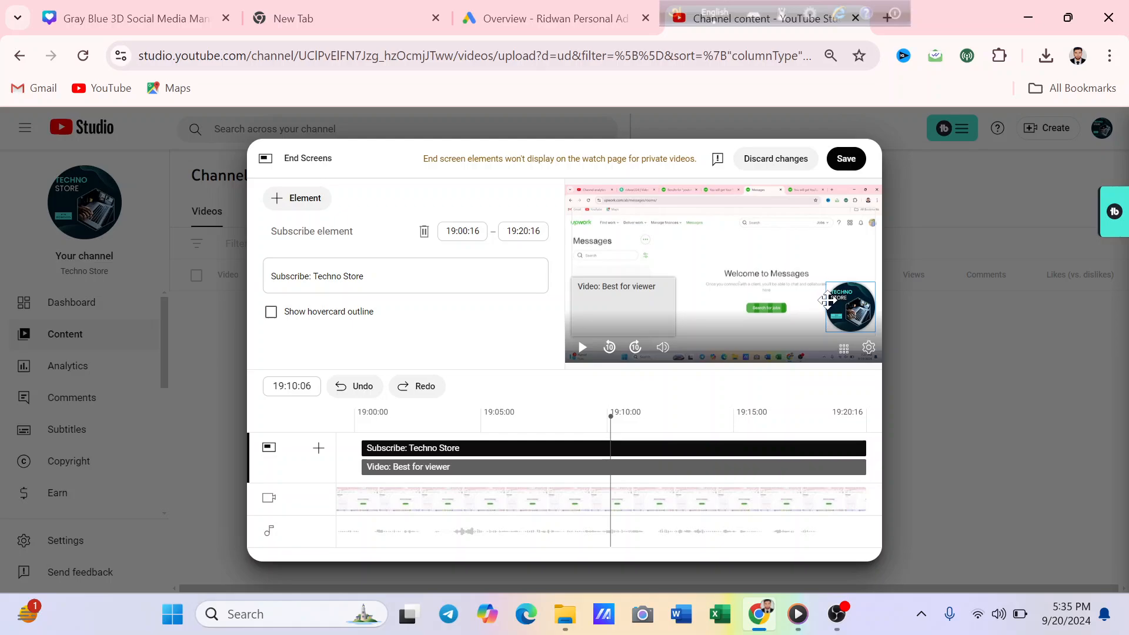
- Save the end screen, then open the cards editor for the video with the playhead at 04:59:59
left_click(838, 166)
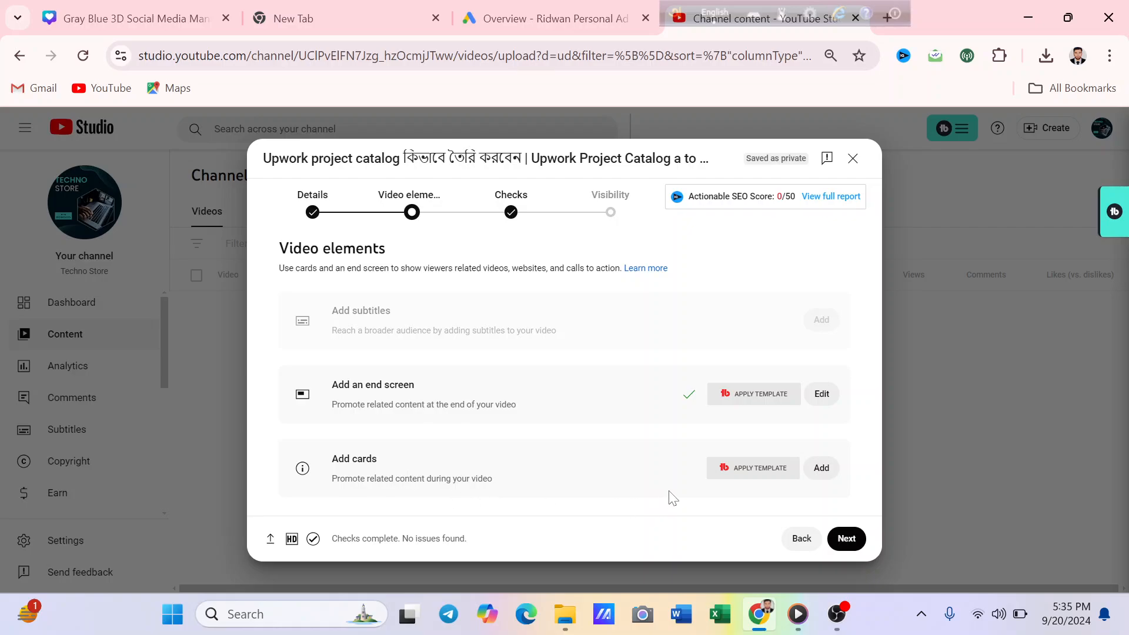
left_click(831, 473)
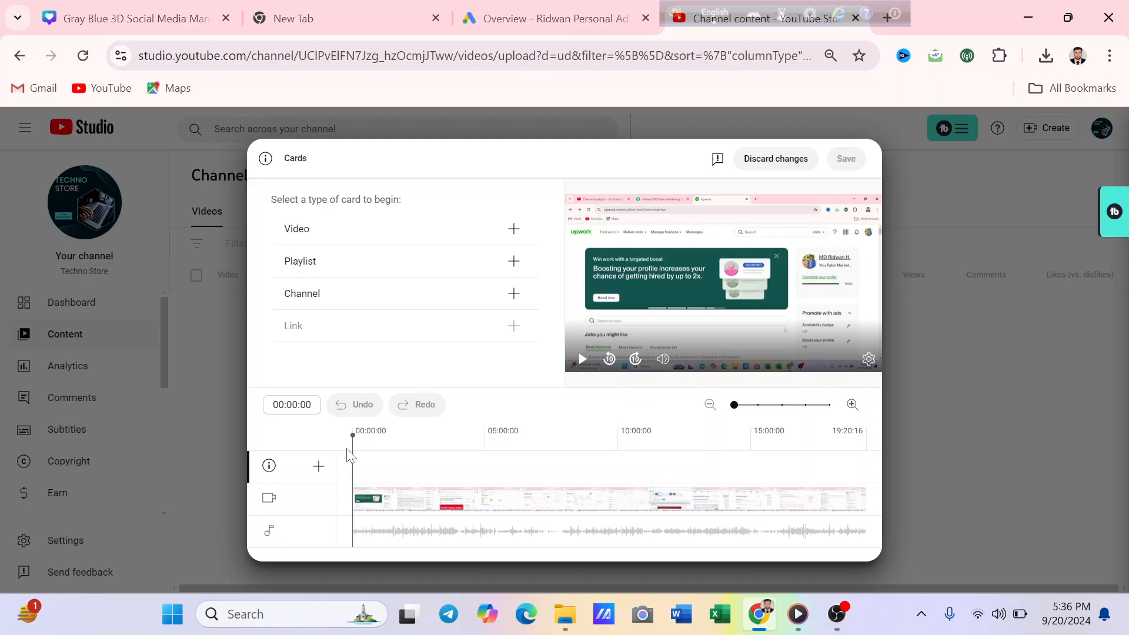
left_click_drag(354, 440, 486, 465)
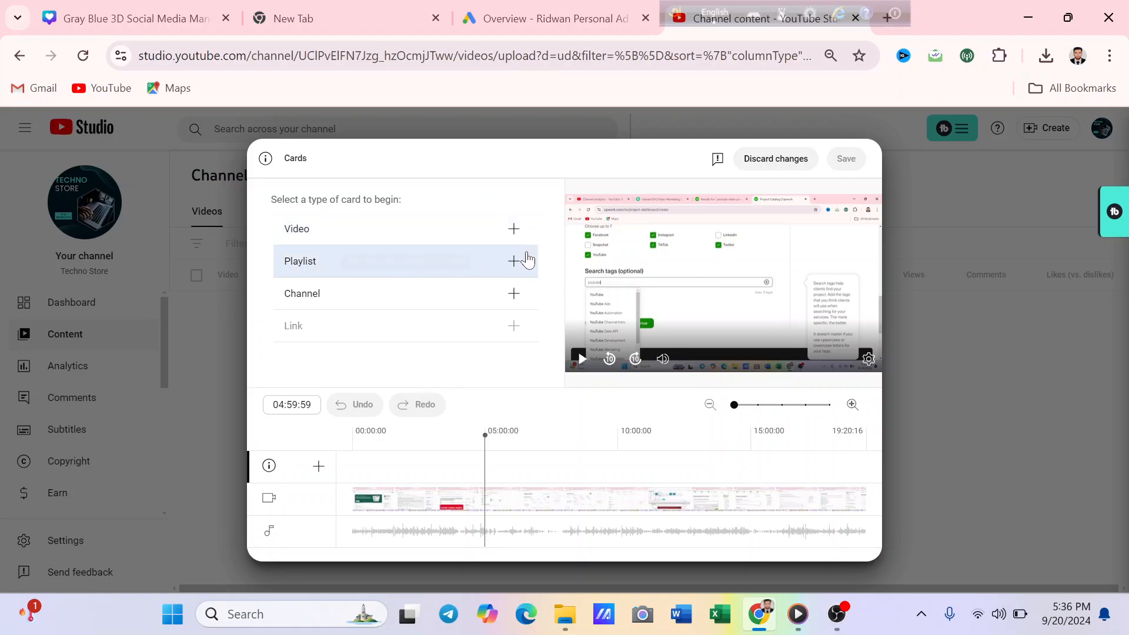
- Look through the channel's videos and playlists available for a card without choosing any
left_click(511, 227)
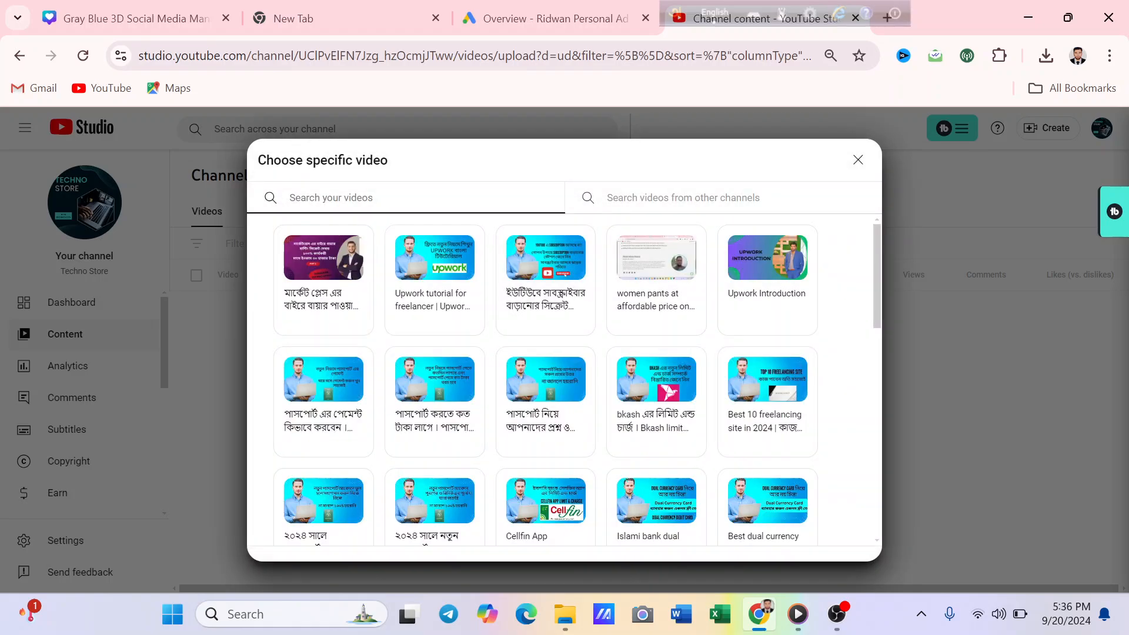
left_click(858, 160)
left_click(514, 262)
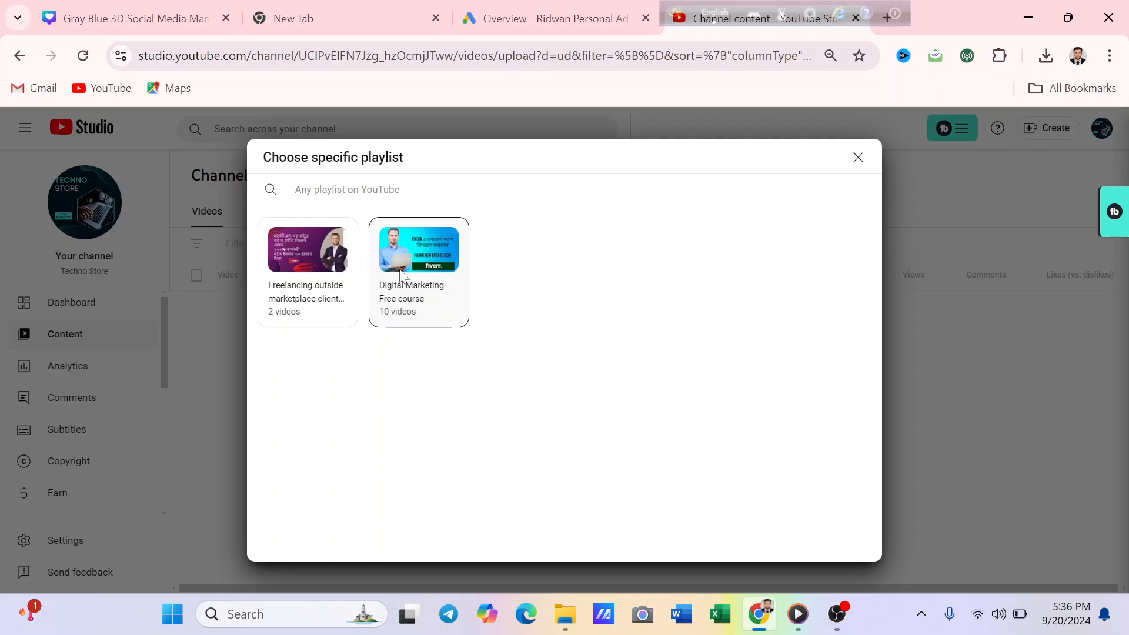
left_click(858, 157)
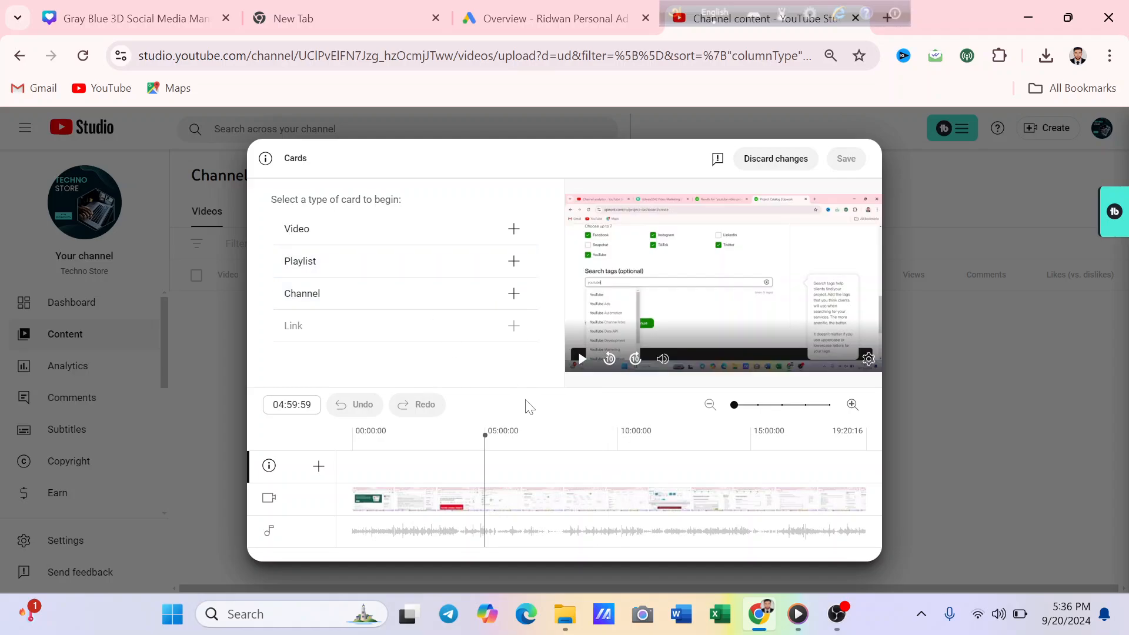
- Add a video card linking to "Upwork tutorial for freelancer" at 04:59:59 and save the cards
left_click(514, 231)
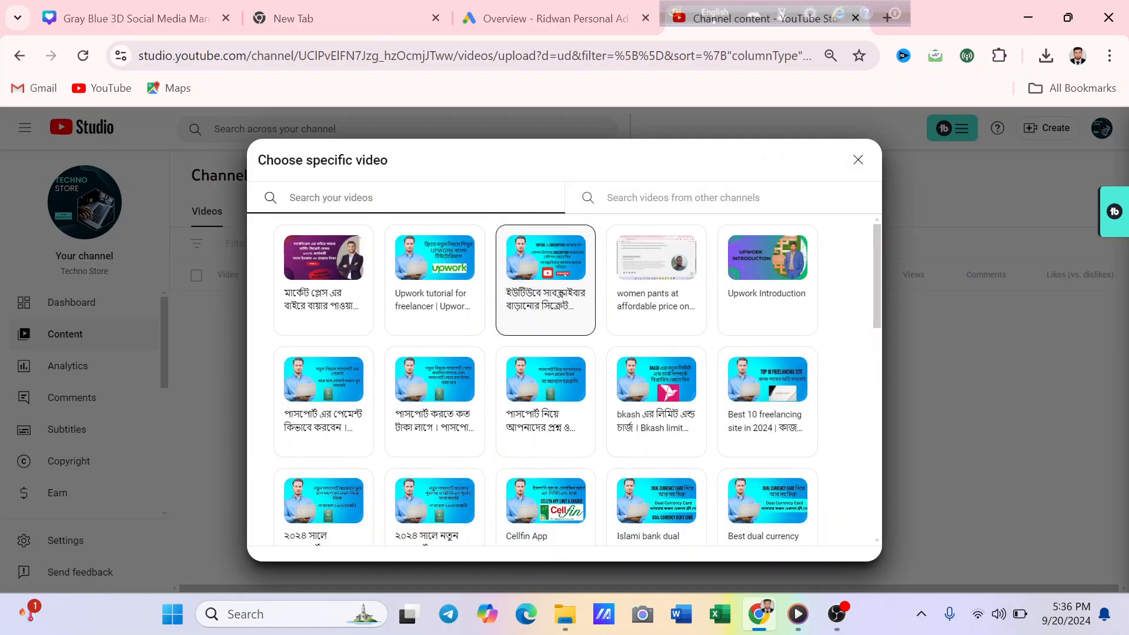
left_click(429, 267)
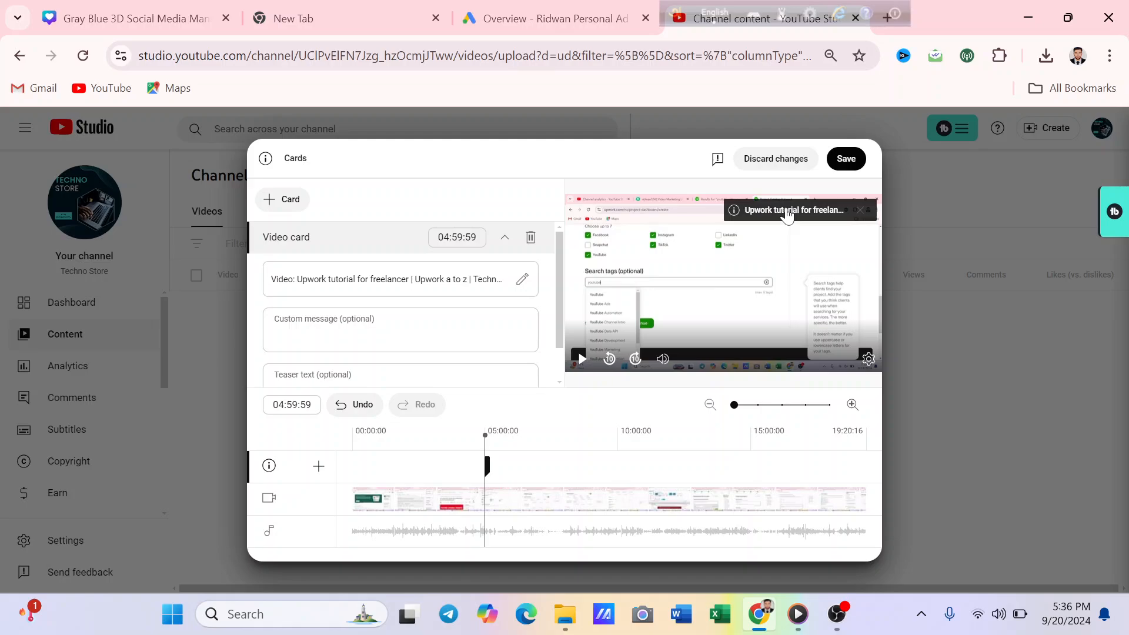
left_click(836, 168)
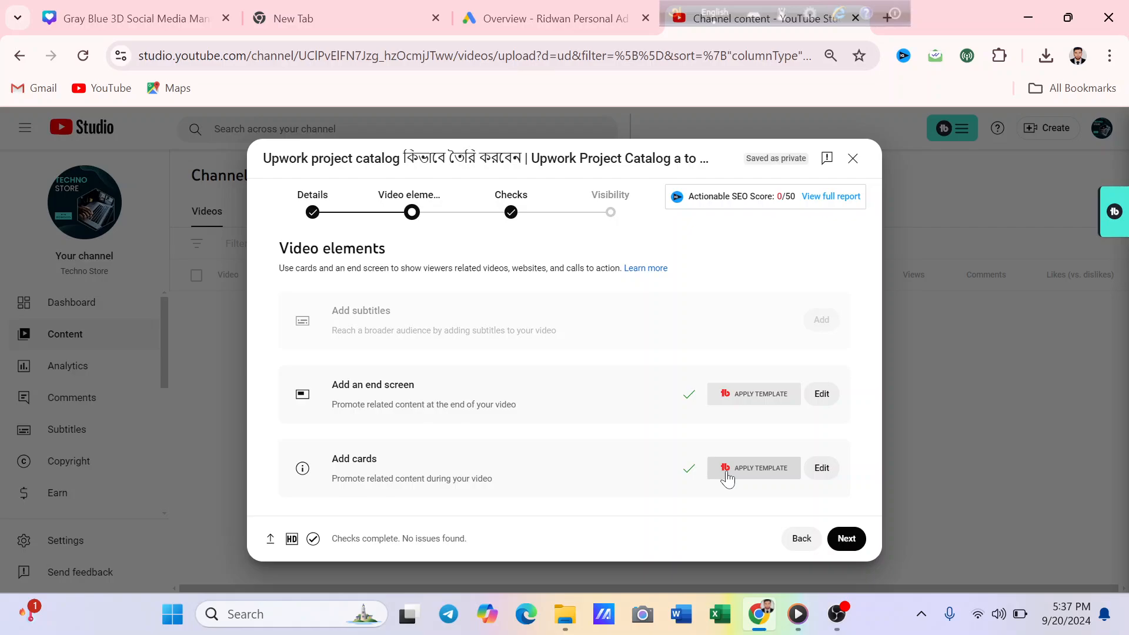
- Continue past the video elements and copyright checks to the visibility settings
left_click(847, 540)
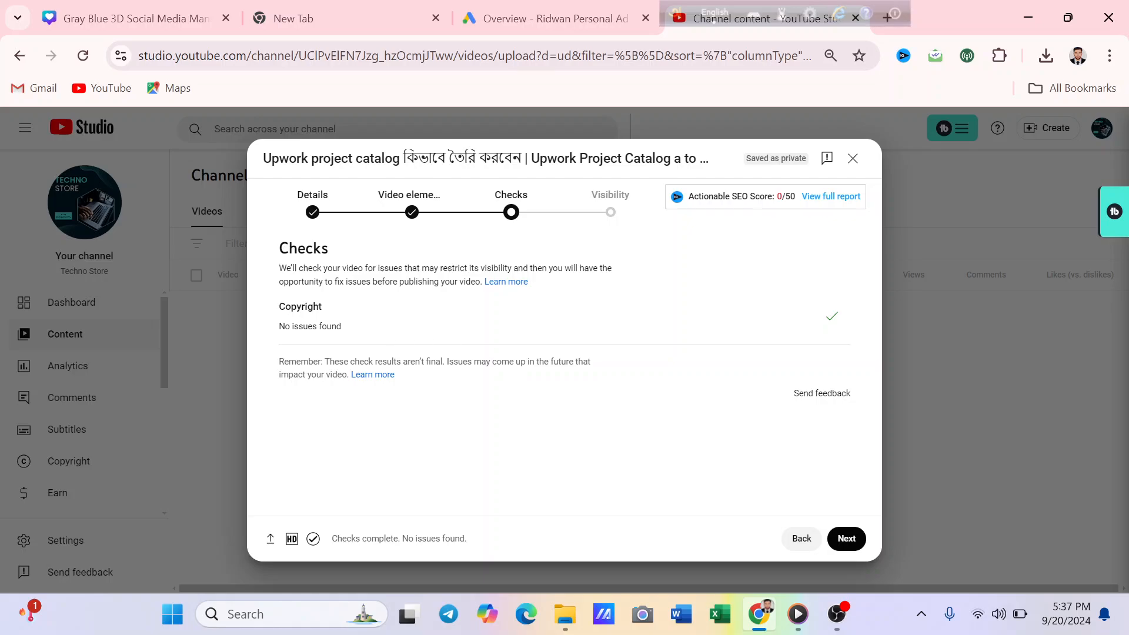
left_click(847, 539)
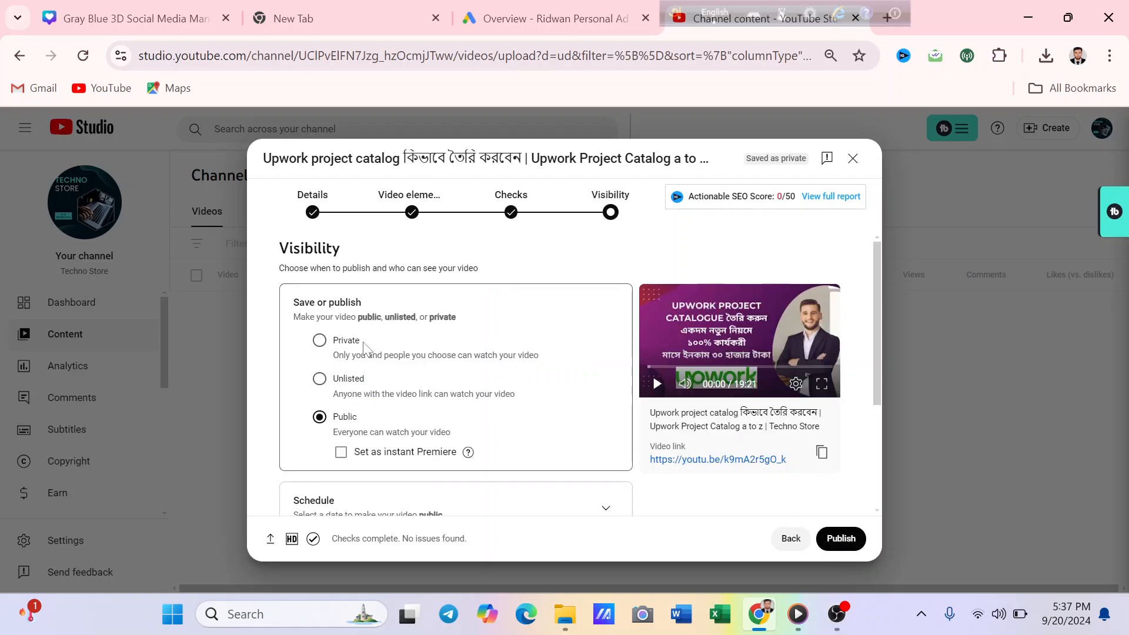